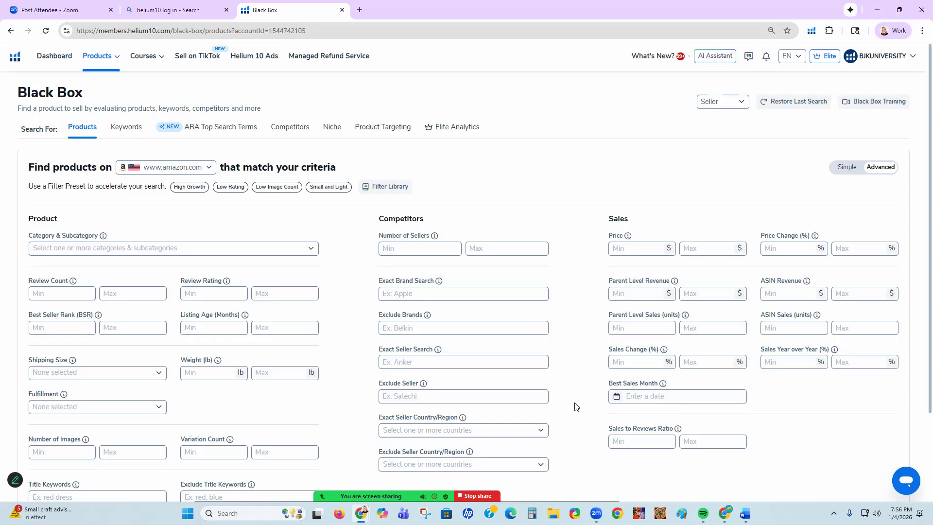
- Select the categories Health & Household, Home & Kitchen, Kitchen & Dining, Patio, Lawn & Garden, Pet Supplies, and Sports & Outdoors
click(310, 249)
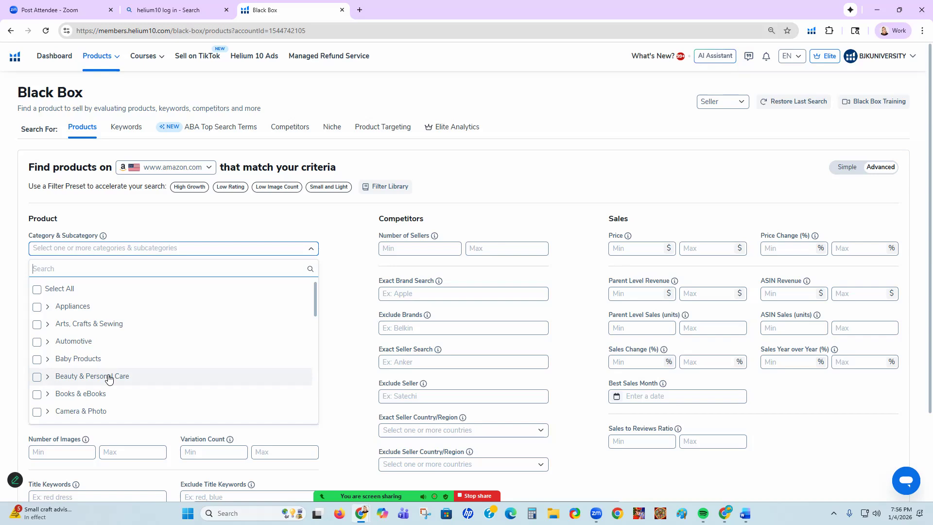
scroll(109, 379, down, 1)
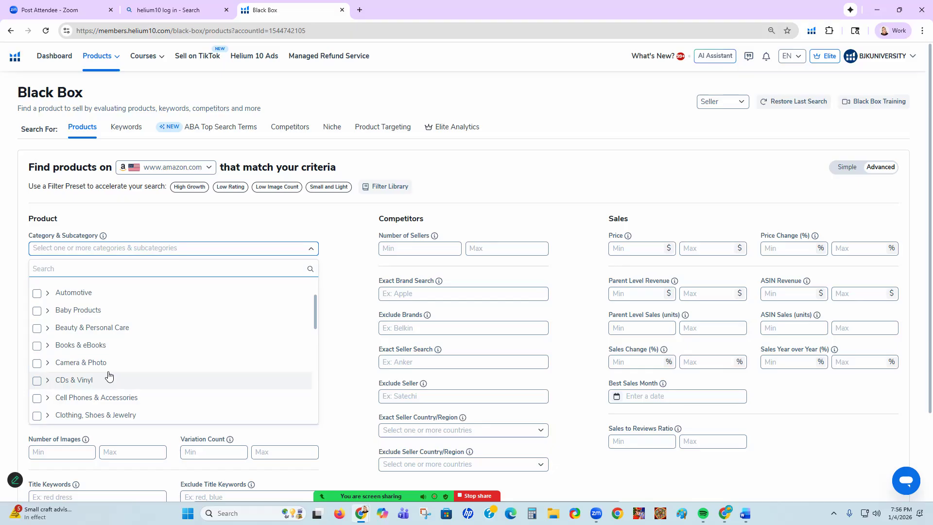
scroll(109, 375, down, 1)
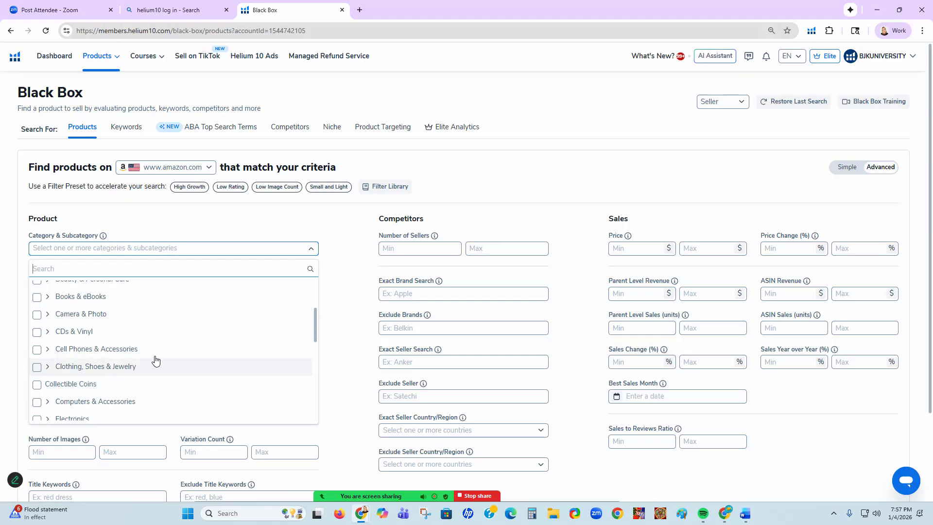
scroll(156, 360, down, 3)
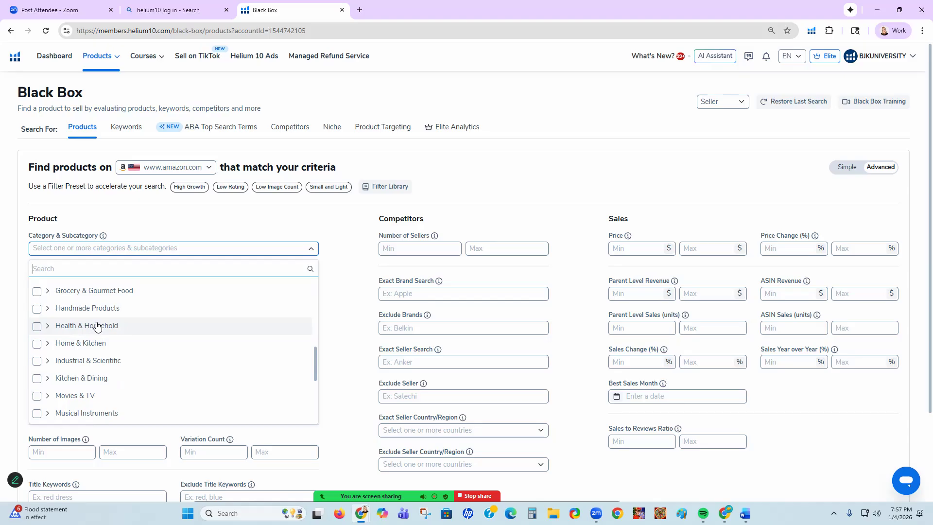
click(37, 326)
click(37, 343)
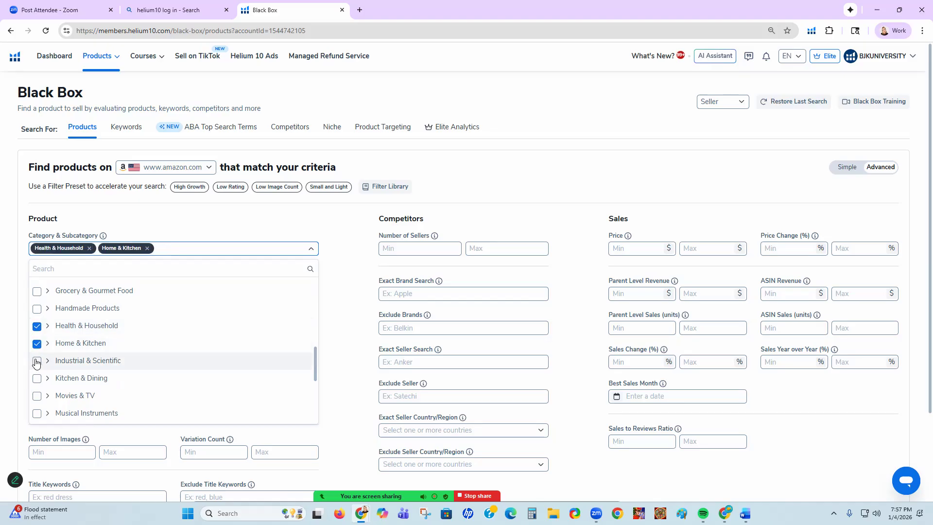
click(37, 378)
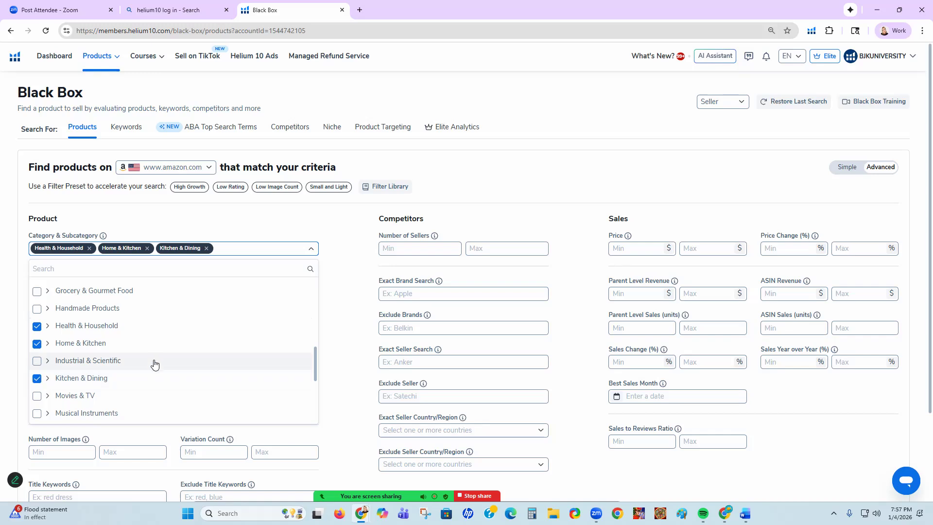
scroll(157, 359, down, 1)
scroll(157, 360, down, 1)
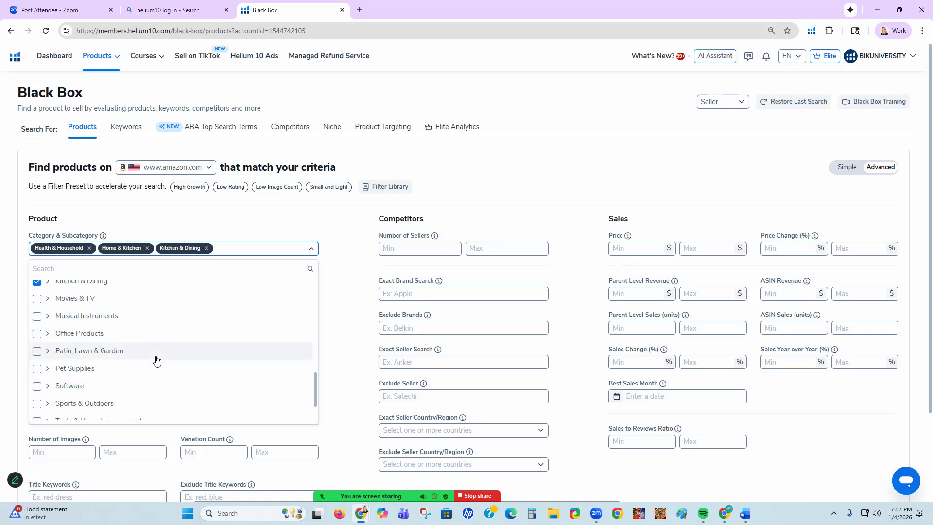
click(37, 351)
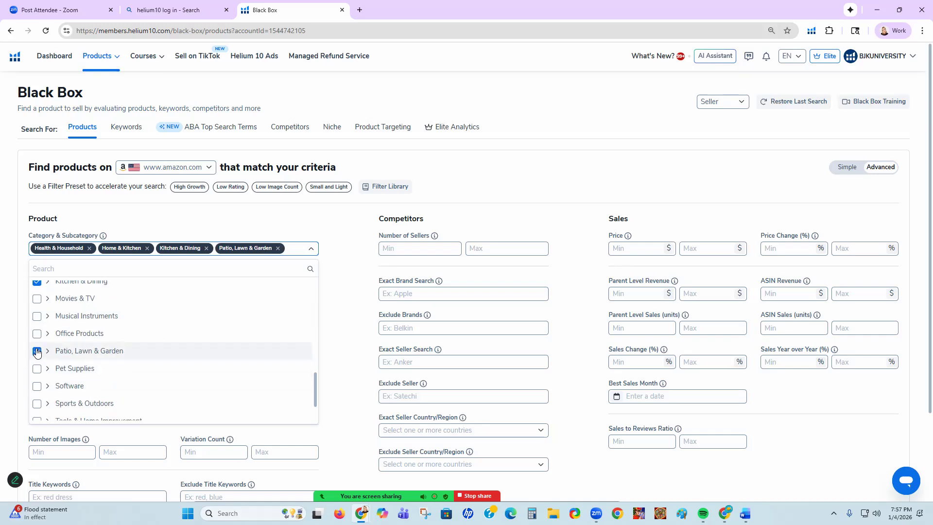
click(37, 368)
click(37, 404)
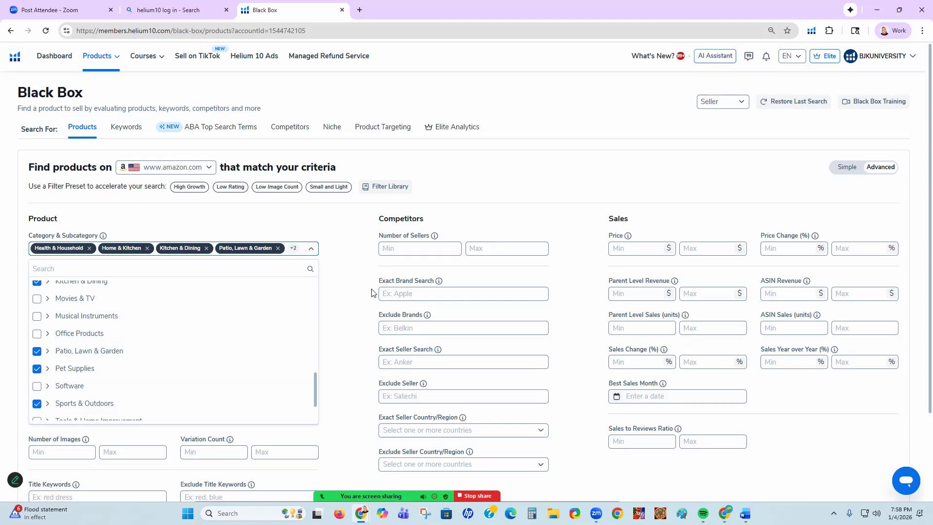
- Set the product price range from 39.99 to 54.99 dollars
click(617, 242)
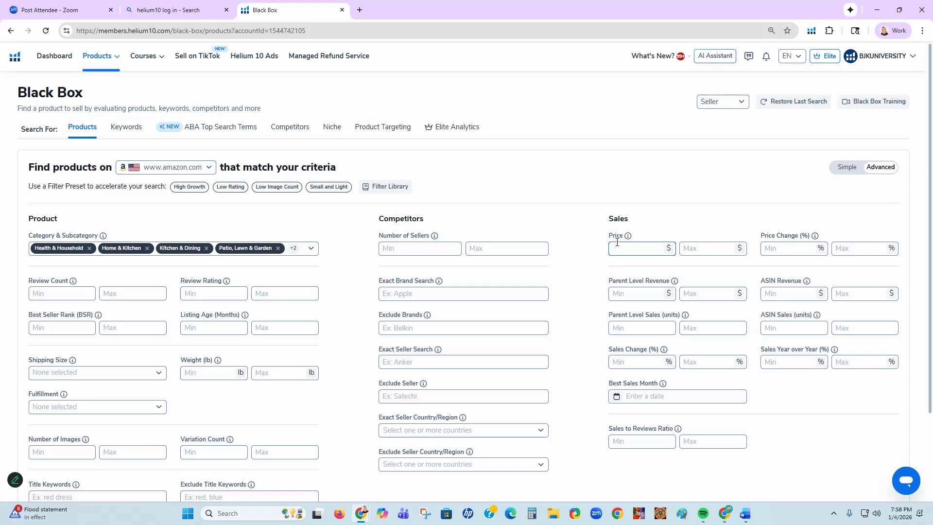
text(39.99)
click(712, 243)
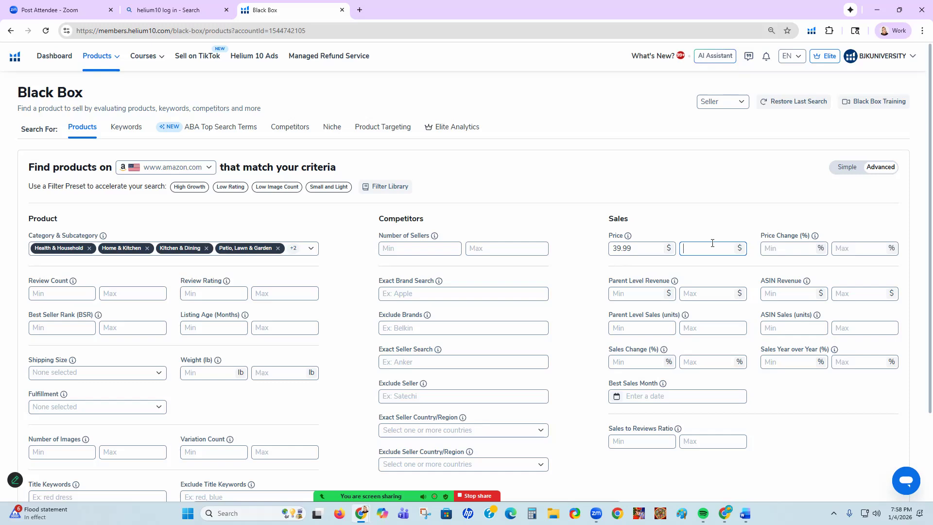
text(55.99)
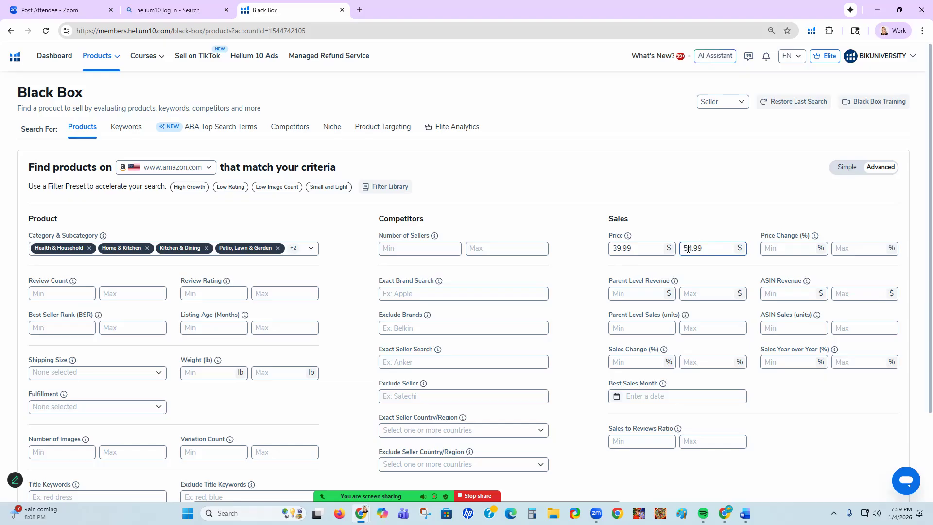
key(Down)
- Limit products to a maximum of 300 reviews, 3 lb in weight and 2 variations
click(113, 293)
text(300)
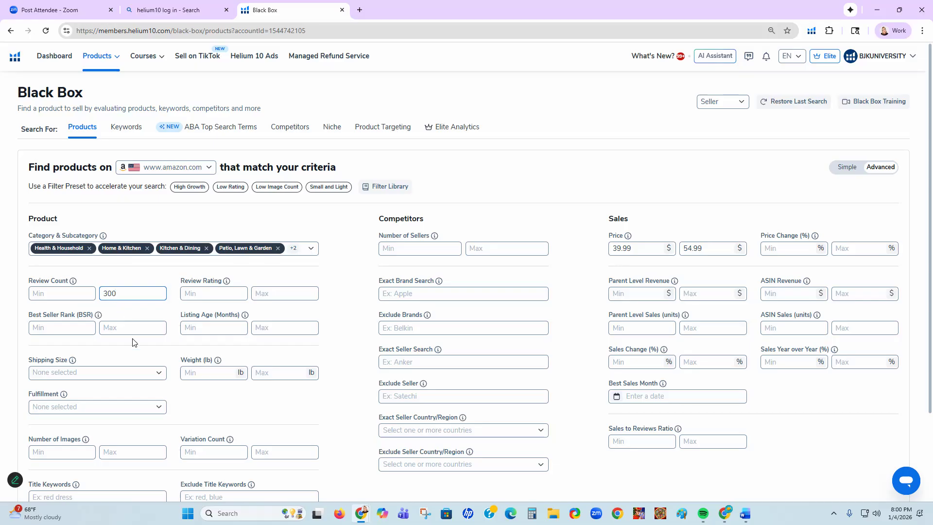
click(272, 377)
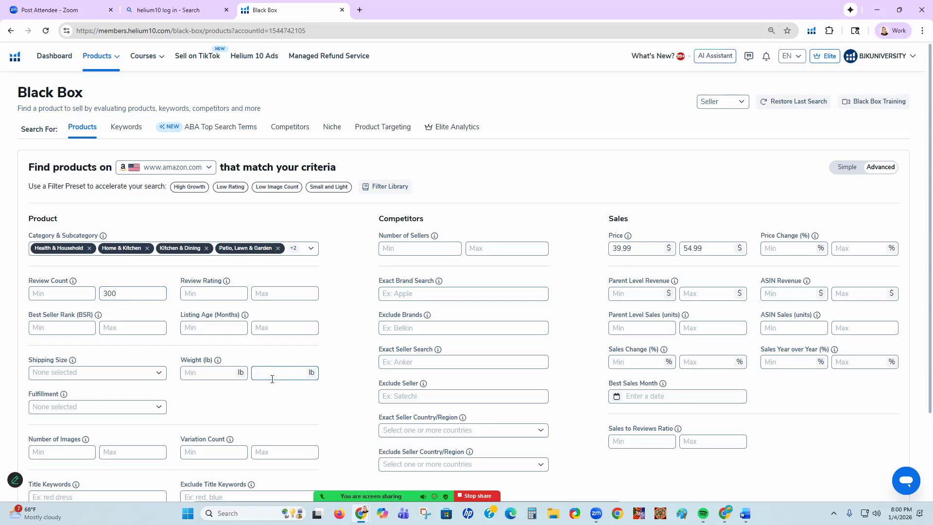
text(3)
click(277, 452)
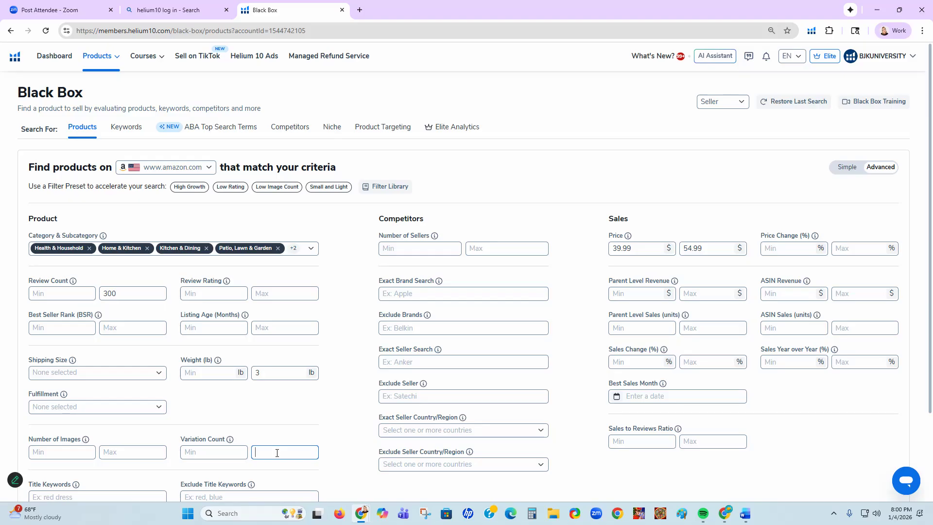
text(2)
- Exclude the title keywords "Christmas, Valentines, Holiday, sheet, cards, supplements" and run the product search
scroll(262, 406, down, 2)
click(258, 391)
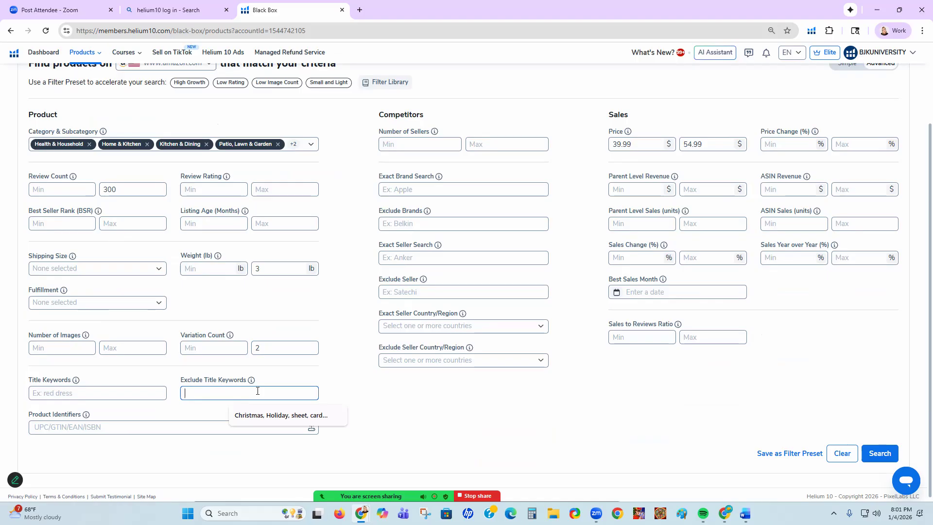
click(262, 417)
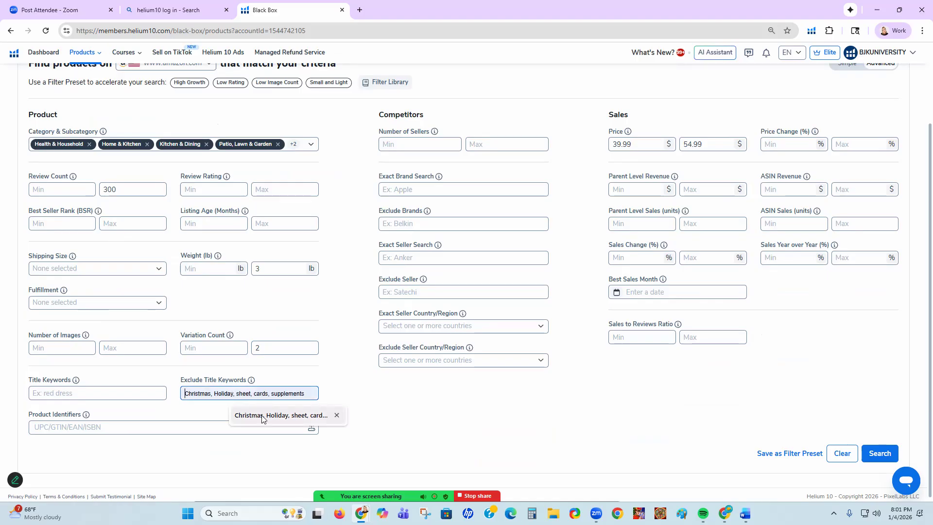
click(262, 419)
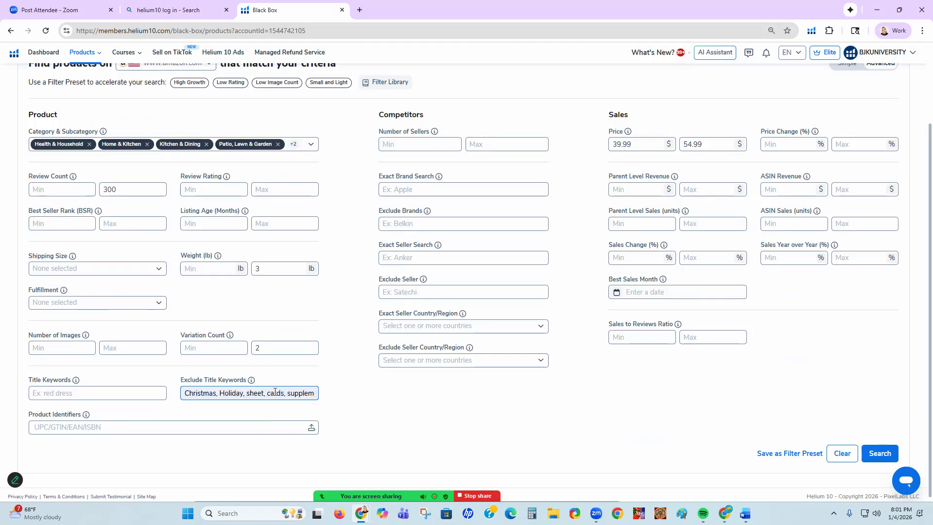
click(222, 394)
text(Fal)
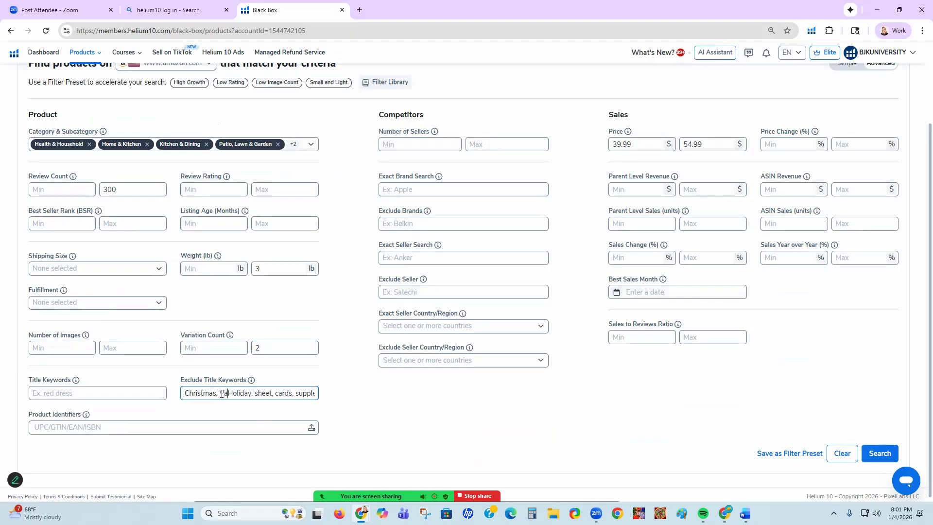
text(entines)
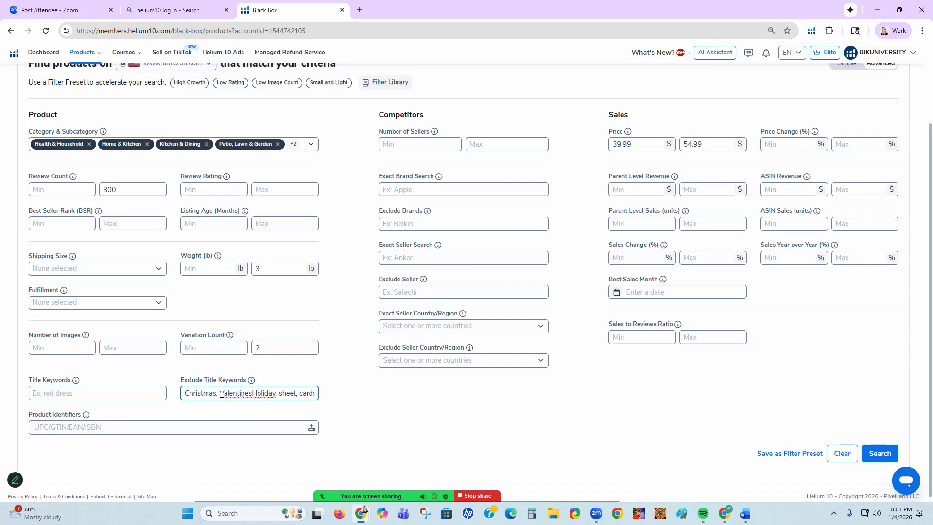
text(,)
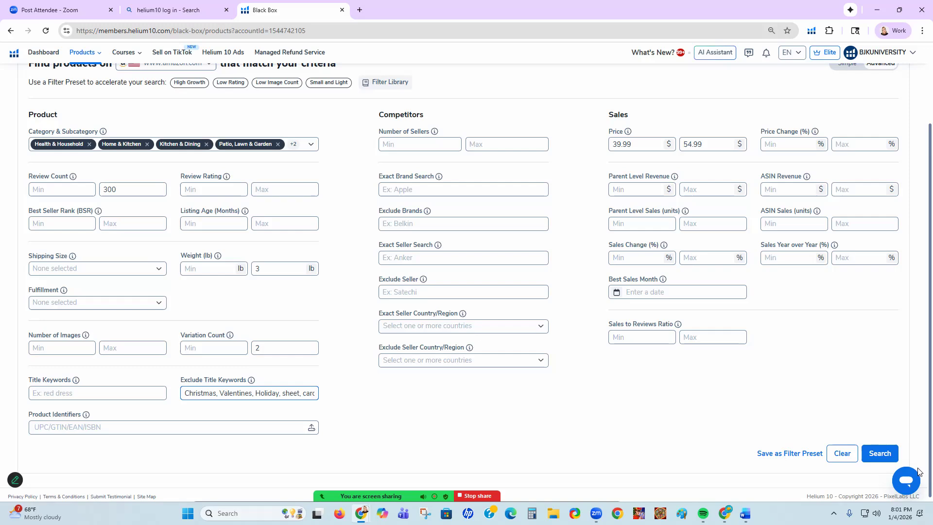
click(879, 453)
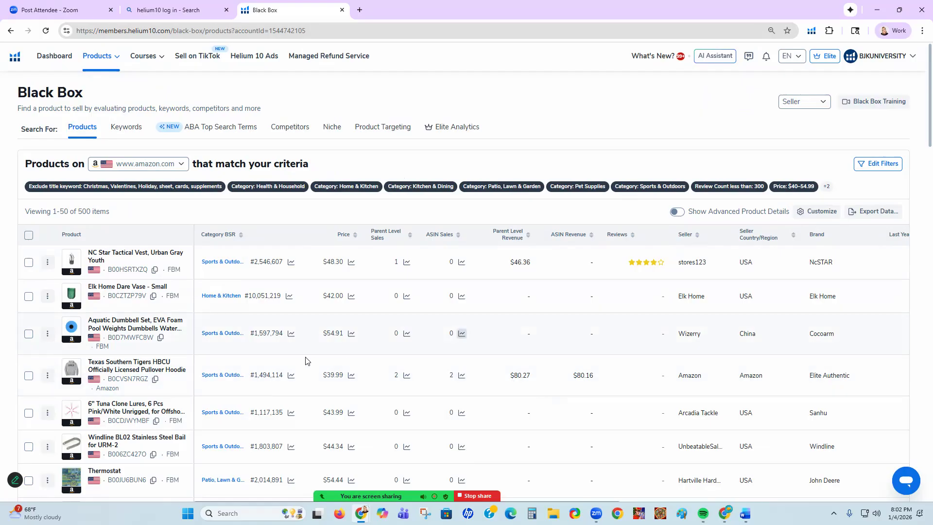
- Edit the search filters to require a minimum ASIN revenue of 8000 dollars and apply them
click(876, 164)
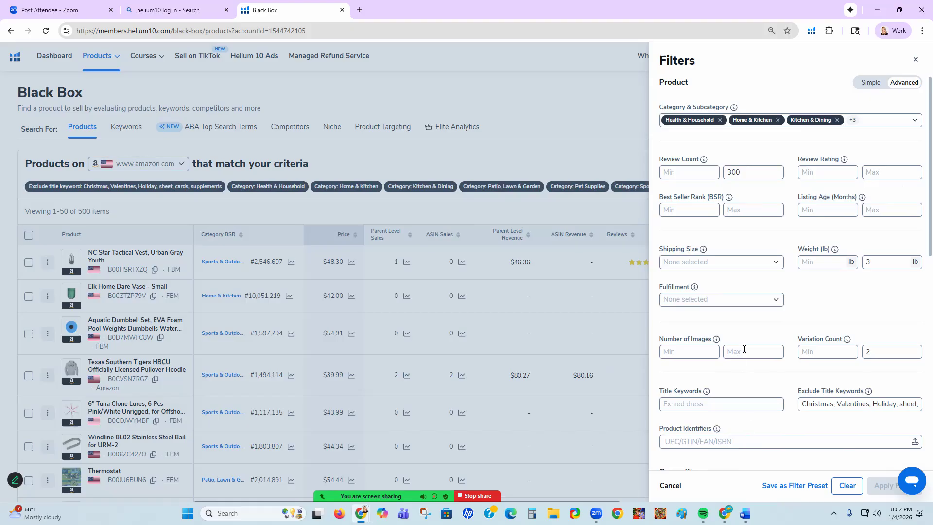
scroll(722, 353, down, 4)
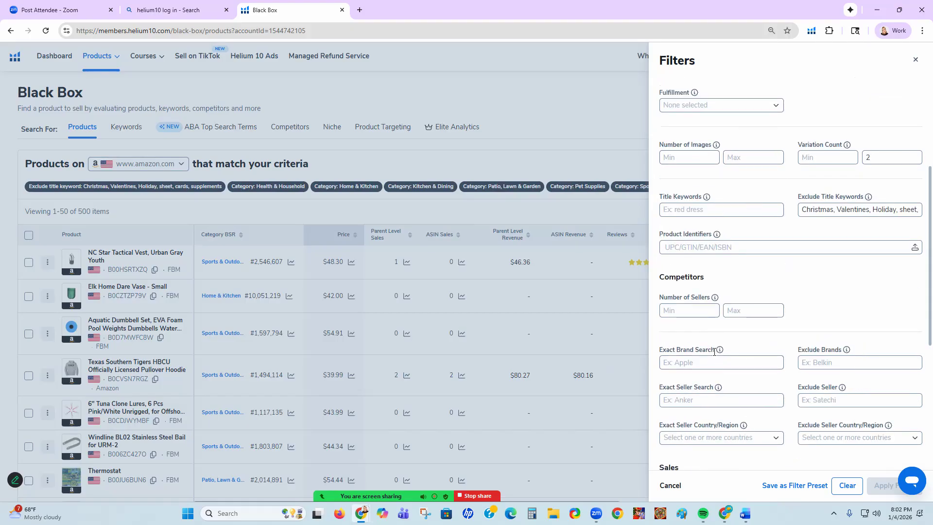
scroll(713, 352, down, 1)
scroll(713, 351, down, 2)
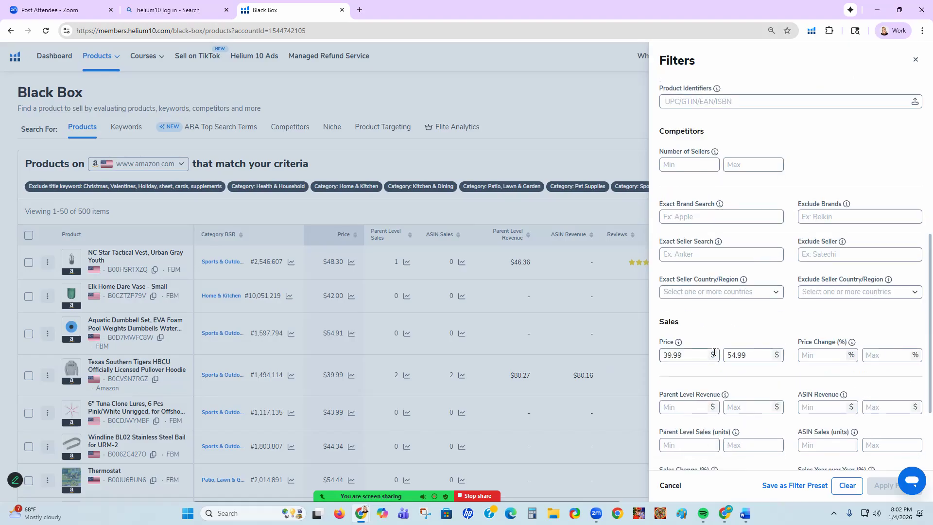
click(830, 411)
text(8000)
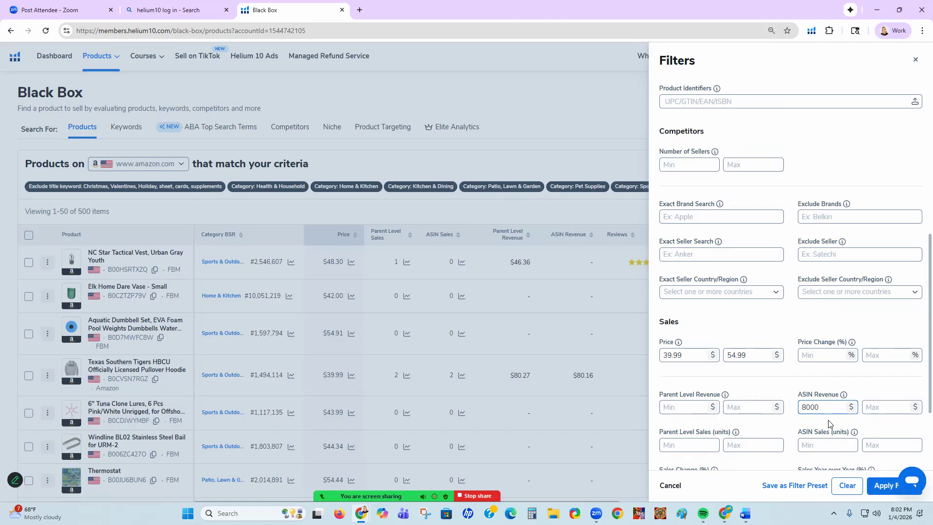
scroll(821, 402, down, 2)
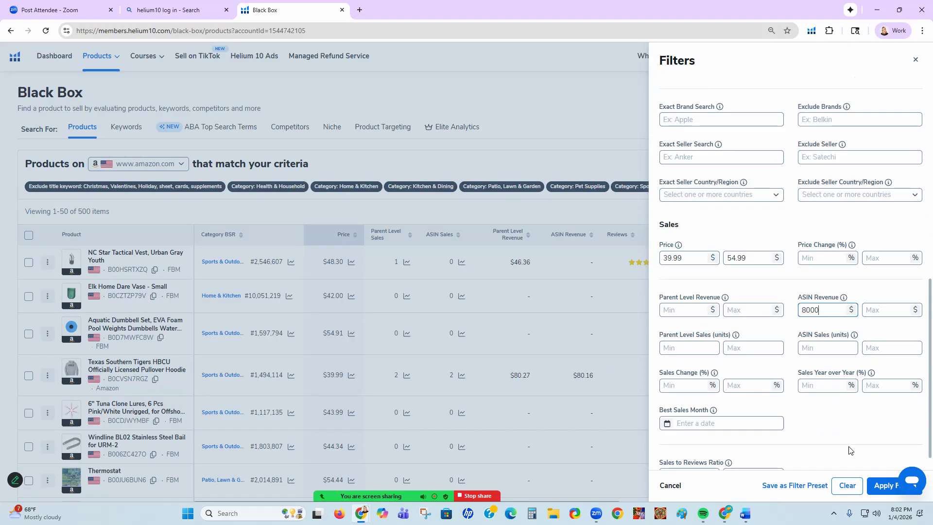
click(878, 485)
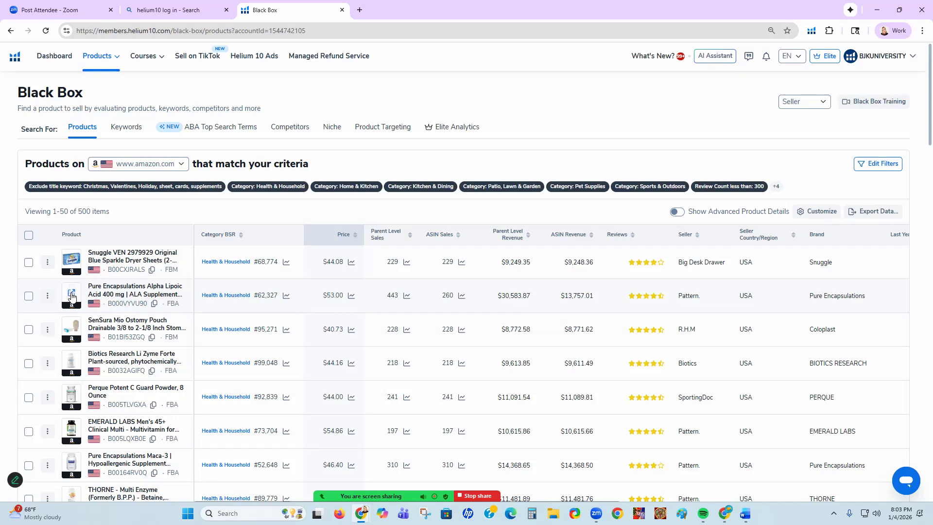
- Examine the filtered products on the first results page down to the end of the list for promising product ideas
mouse_move(72, 306)
mouse_move(71, 397)
scroll(123, 426, down, 5)
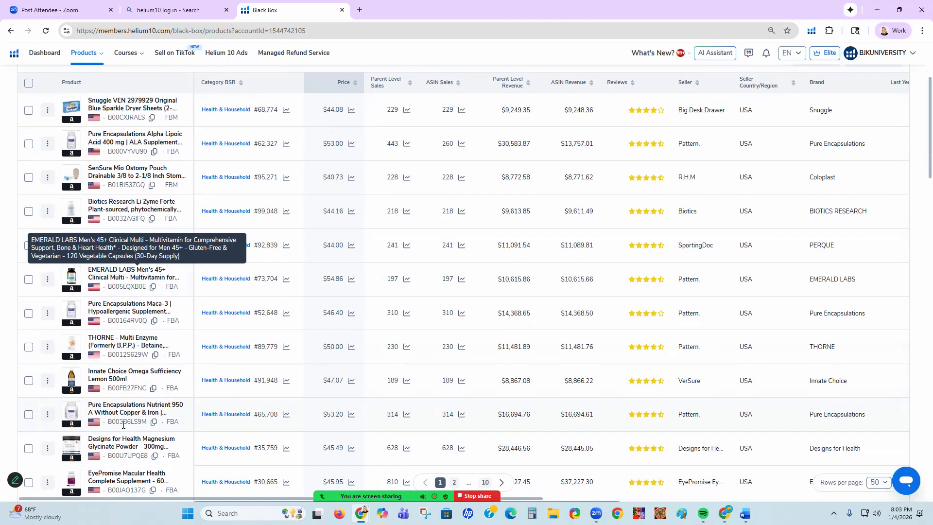
scroll(123, 426, down, 6)
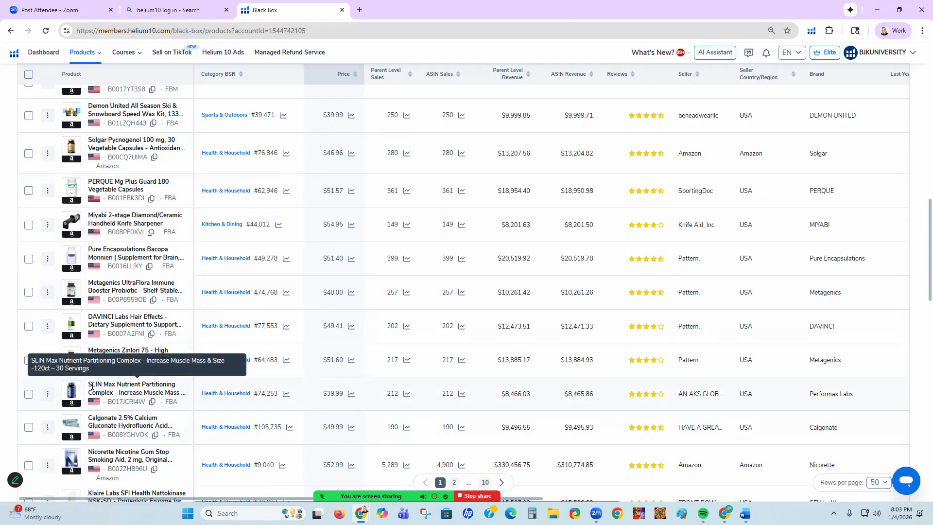
scroll(92, 386, down, 8)
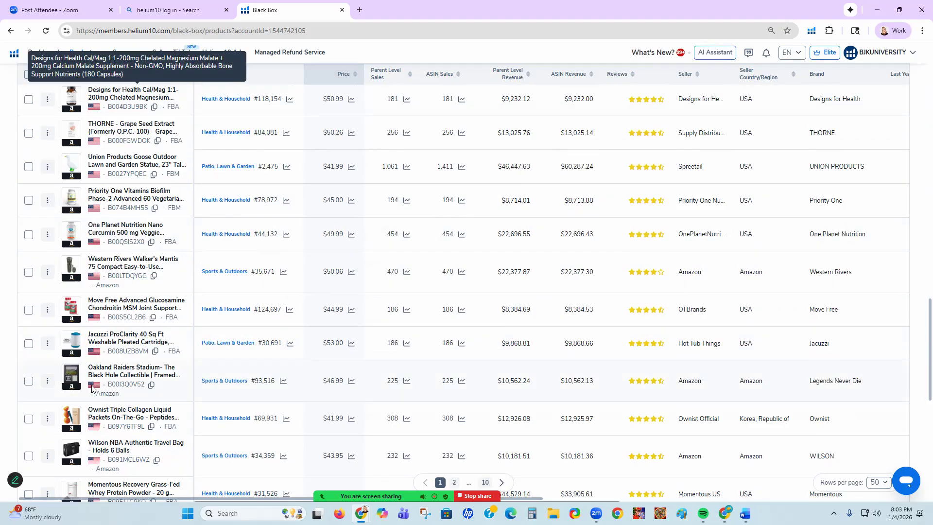
scroll(92, 386, down, 2)
mouse_move(71, 324)
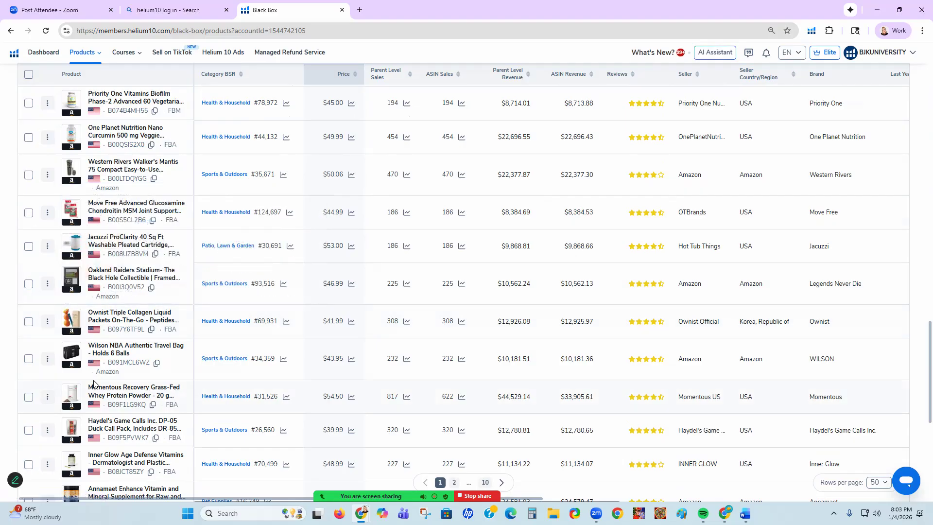
scroll(94, 383, down, 4)
scroll(94, 383, down, 3)
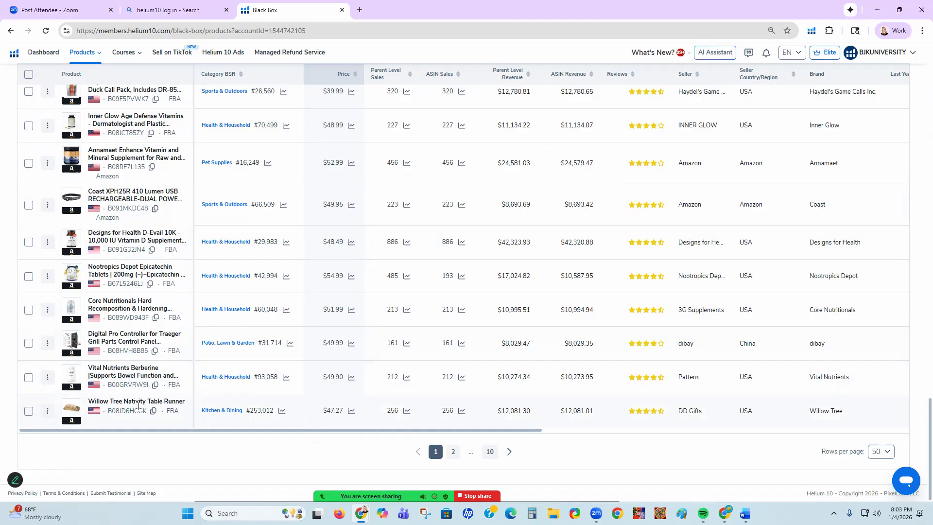
- Go to the second results page and copy the ASIN of Lehman's ULU Knife and Chopping Bowl
click(453, 451)
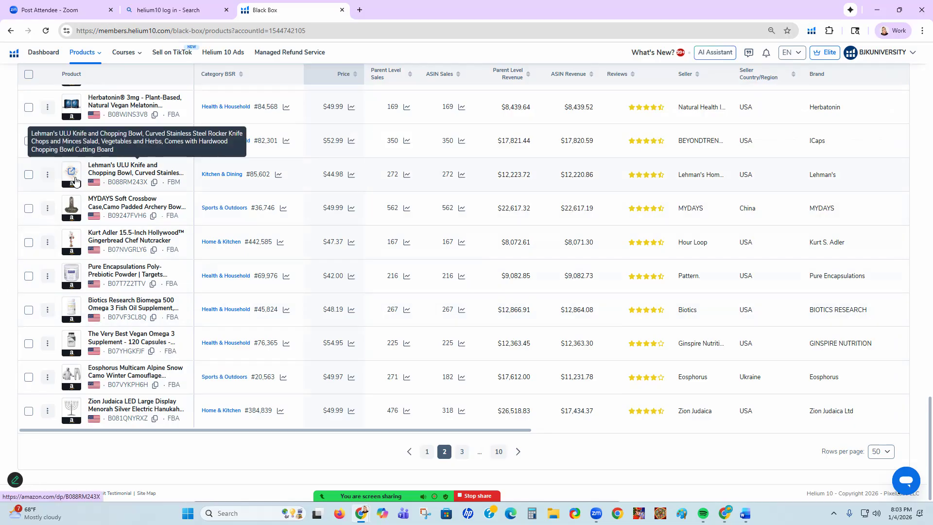
mouse_move(76, 182)
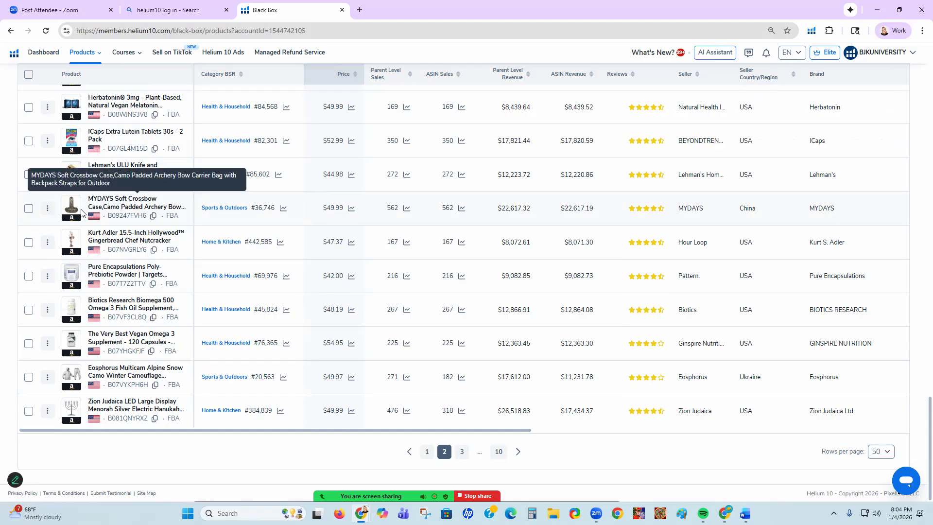
mouse_move(75, 212)
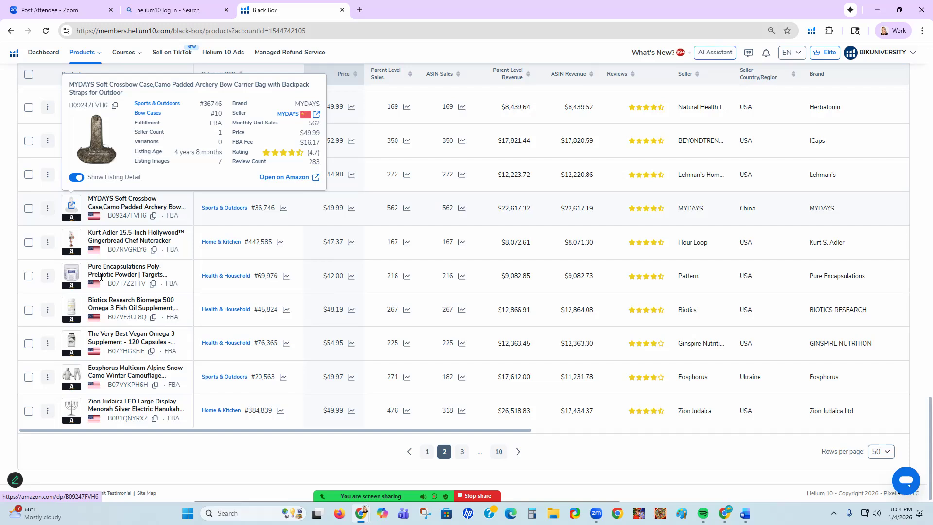
scroll(100, 265, up, 1)
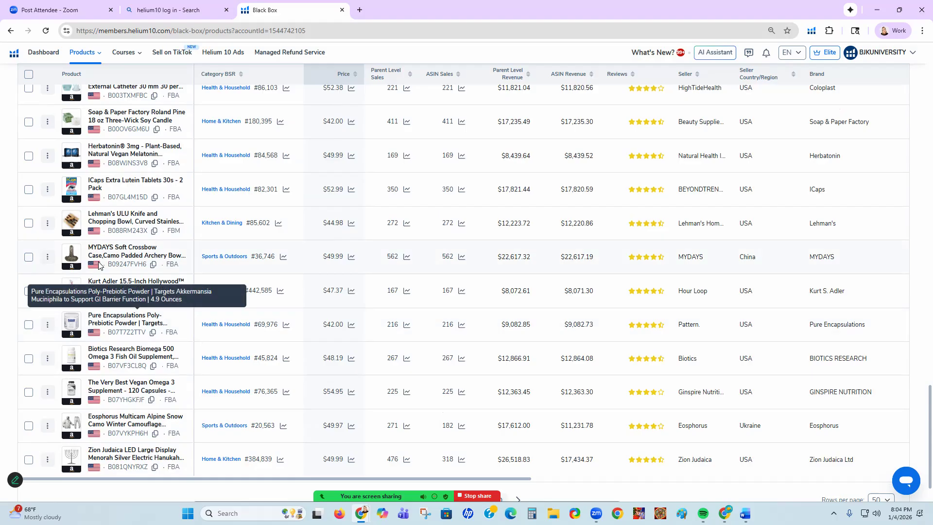
click(154, 231)
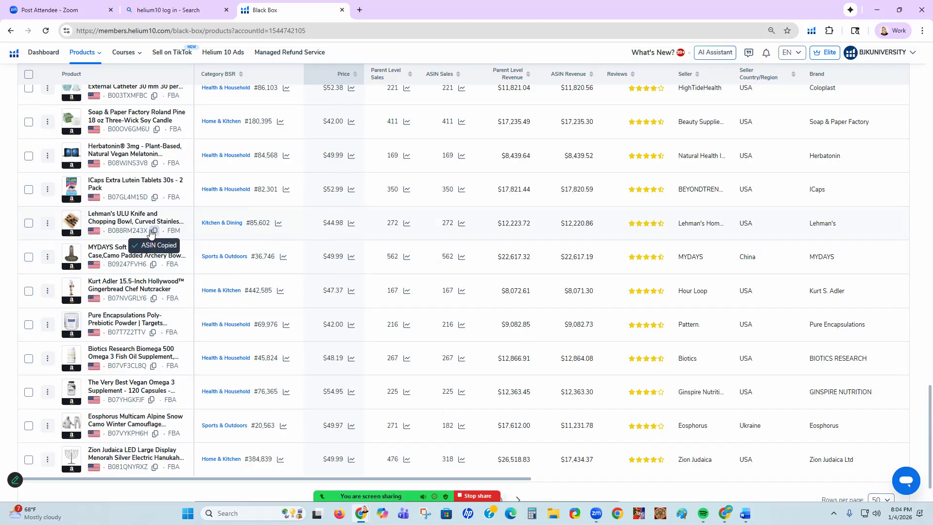
- Open Amazon in a new browser tab and search for the copied ASIN B088RM243X
click(359, 10)
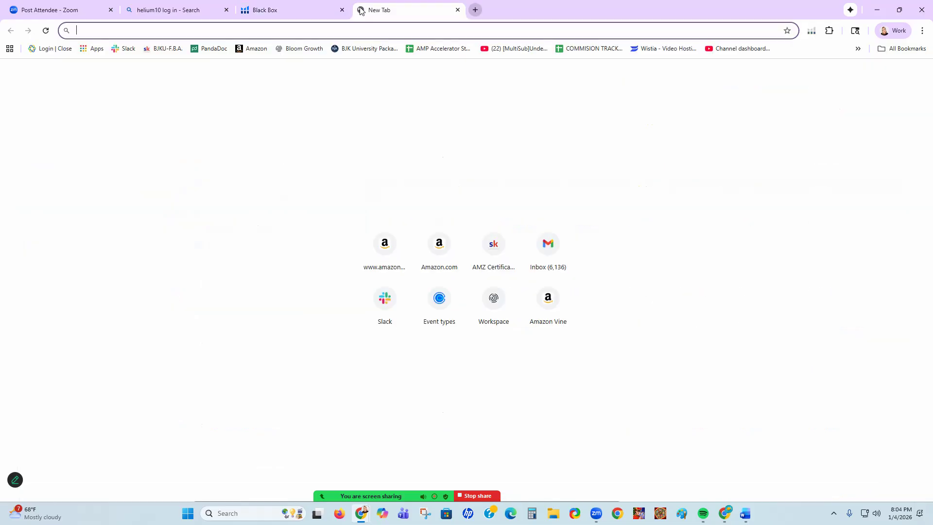
click(442, 249)
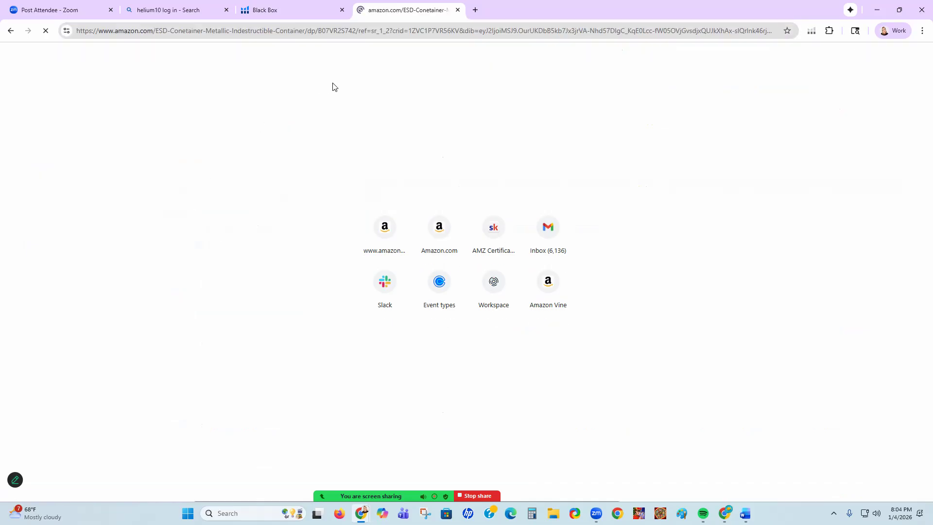
right_click(335, 58)
click(335, 58)
triple_click(335, 58)
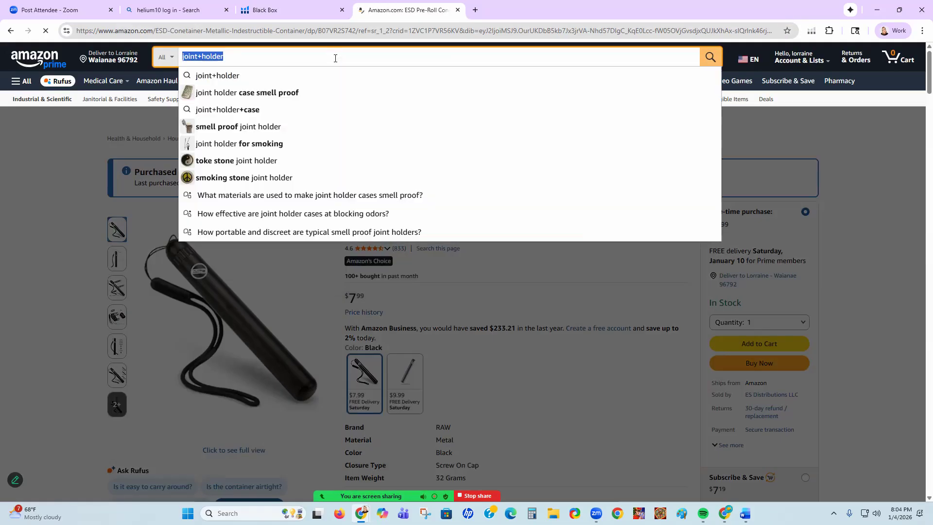
right_click(337, 66)
click(342, 144)
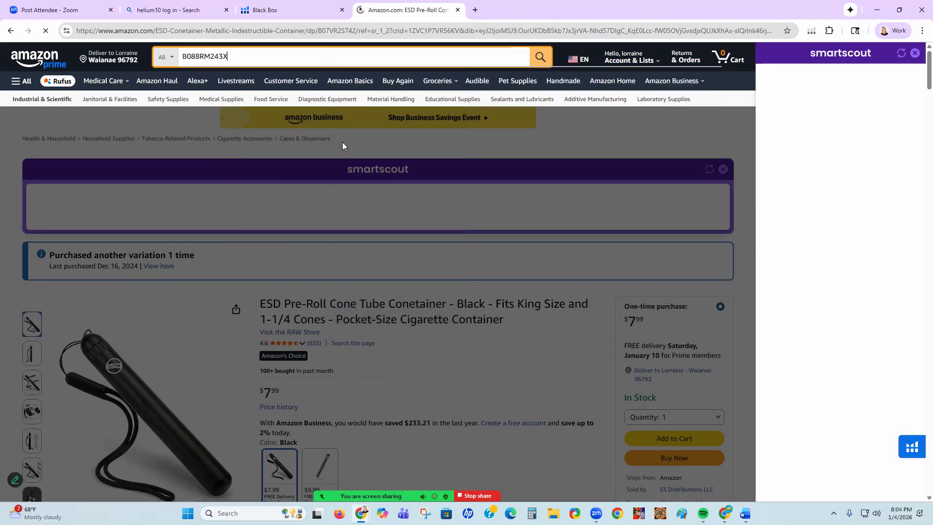
text(+)
key(BackSpace)
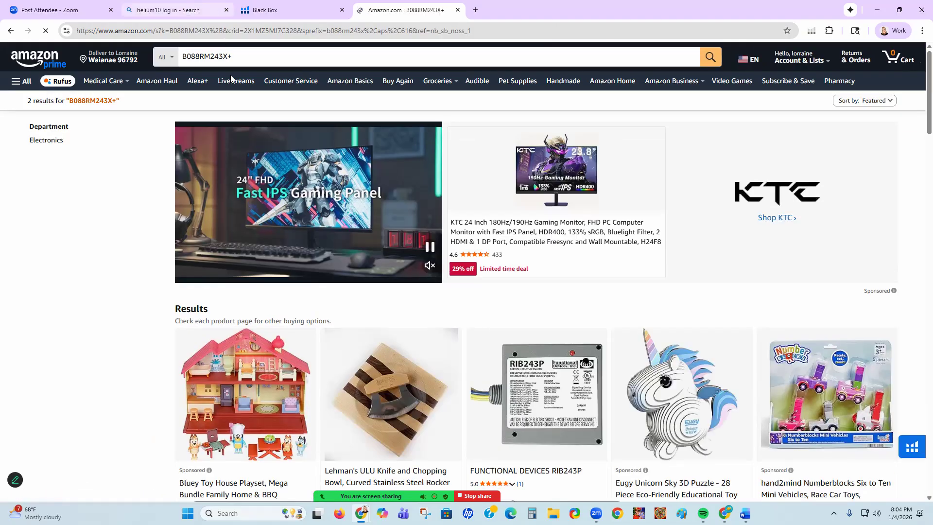
click(242, 56)
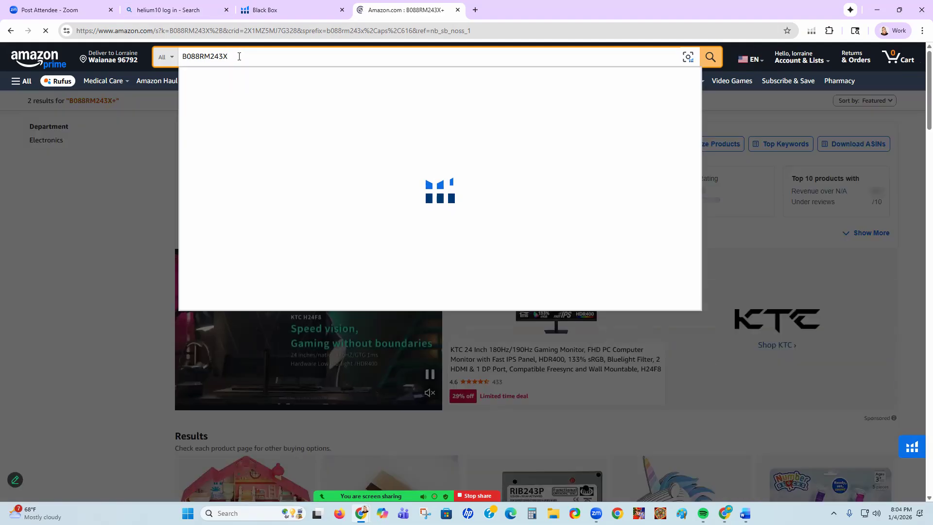
key(Return)
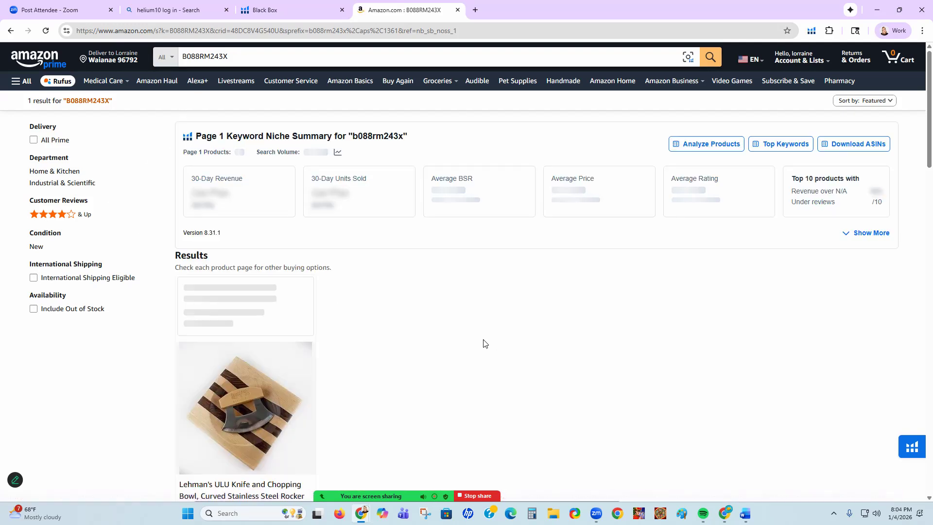
- Copy the phrase "Curved Stainless Steel Rocker Knife Chops and Minces Salad," from the found product's title
scroll(484, 344, down, 3)
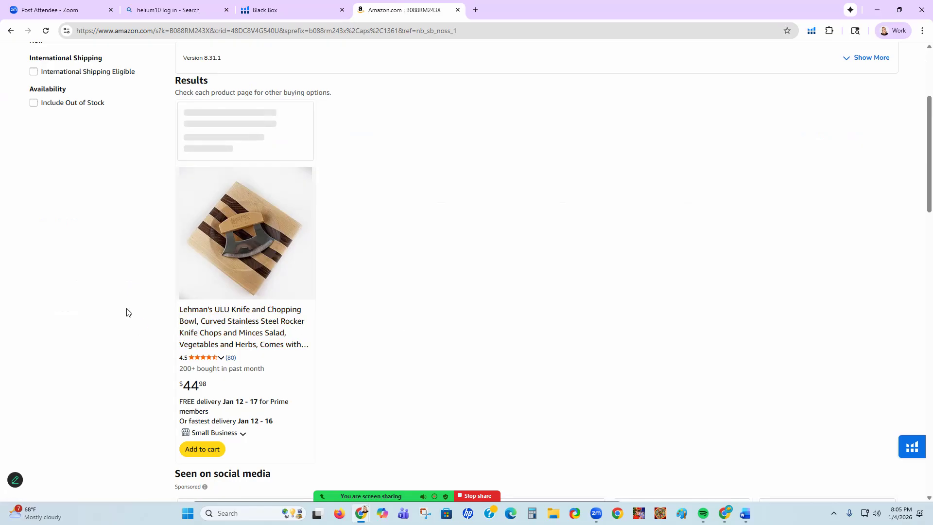
drag(202, 329, 402, 333)
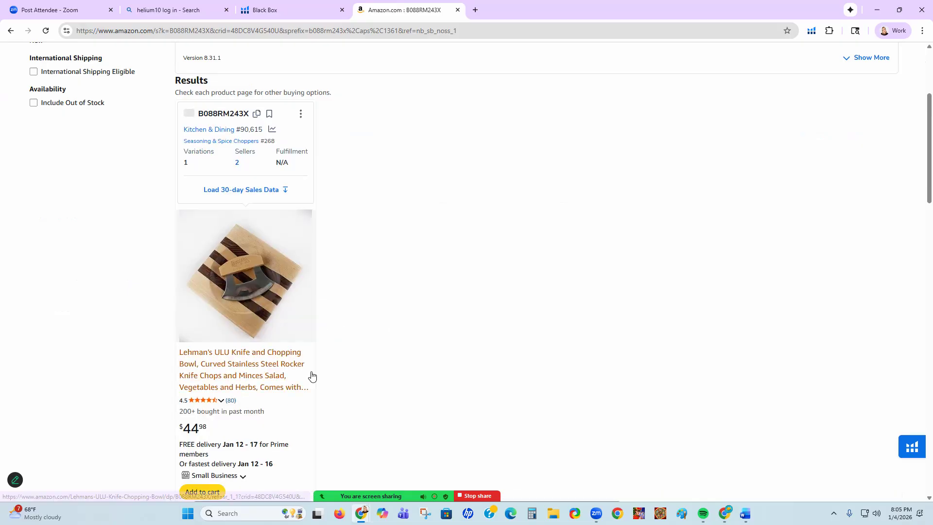
drag(323, 383, 202, 367)
key(ctrl+c)
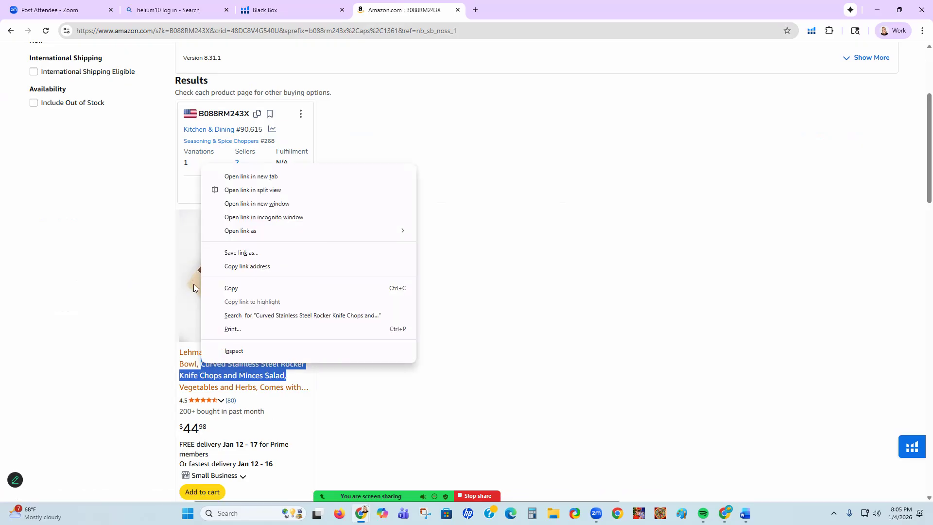
click(232, 288)
- Replace the search text with the copied phrase, shorten it to "Curved Stainless Steel Rocker Knife" and run the Amazon search
scroll(286, 145, up, 4)
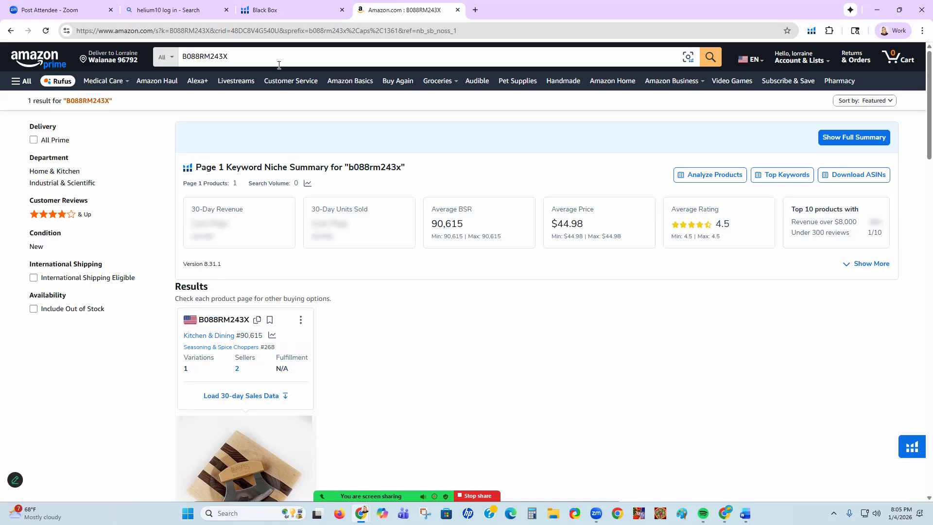
click(277, 57)
double_click(277, 58)
right_click(278, 60)
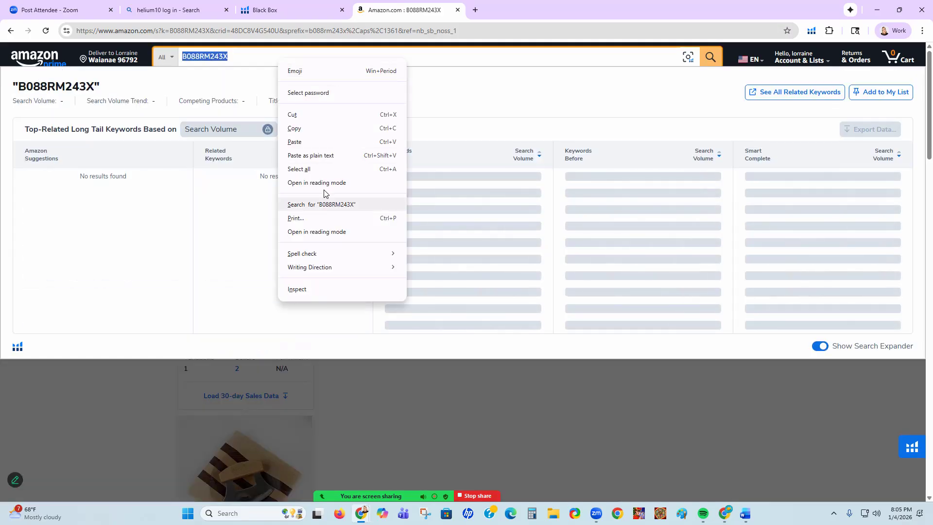
click(322, 141)
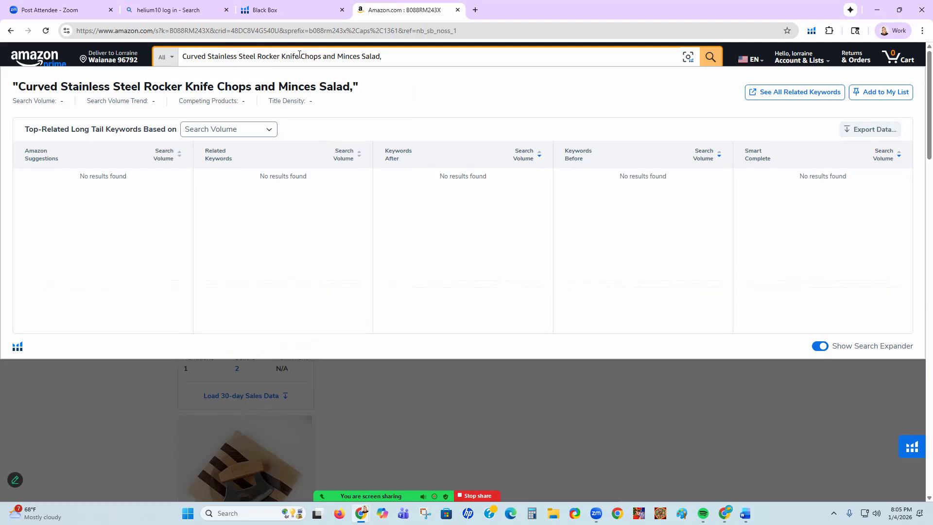
drag(538, 64, 537, 69)
key(BackSpace)
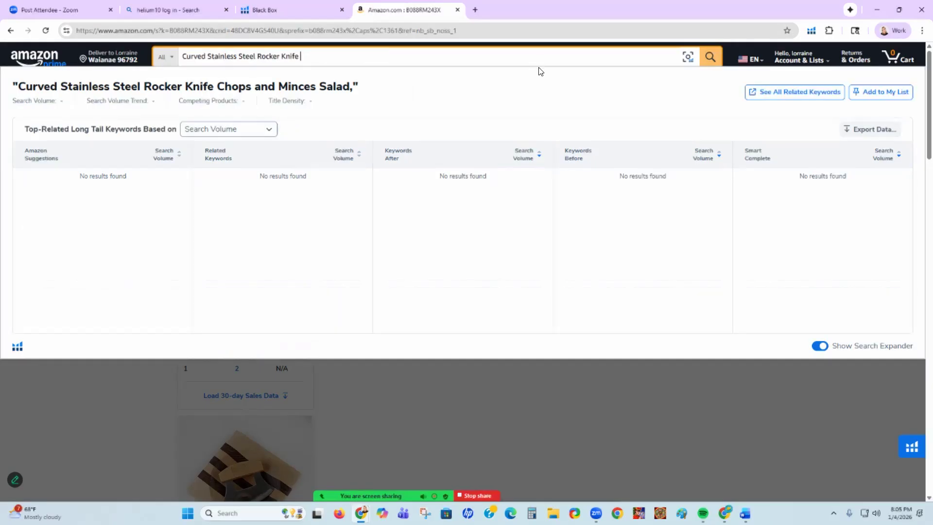
click(716, 55)
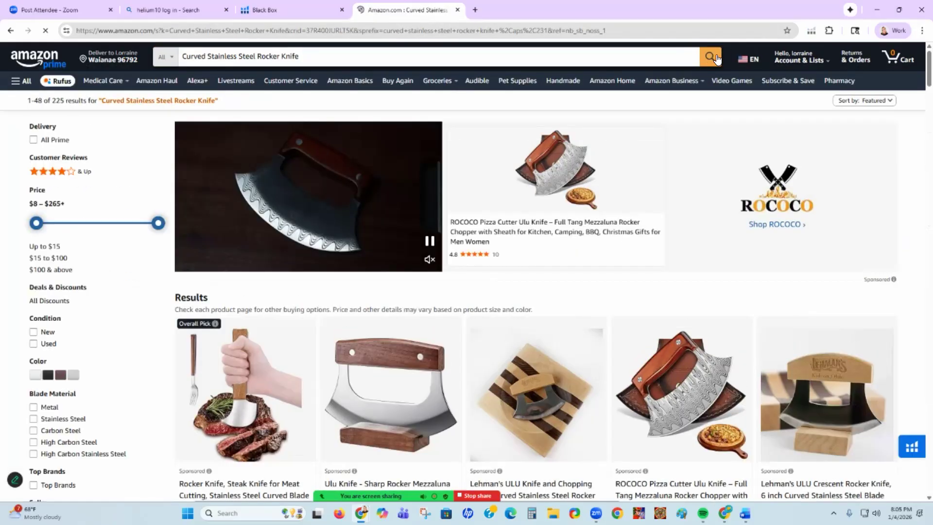
- Examine the competing rocker knife listings for their designs, prices and review counts
scroll(595, 370, down, 7)
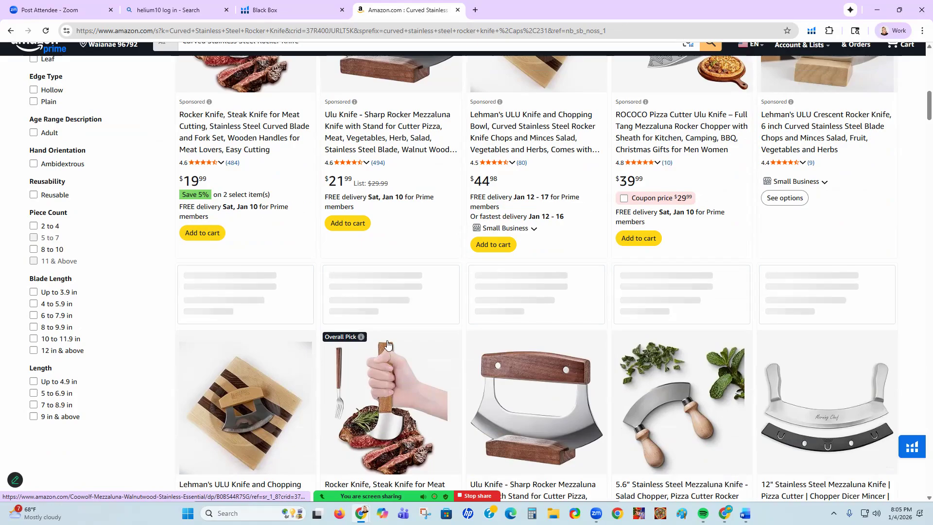
scroll(509, 272, down, 3)
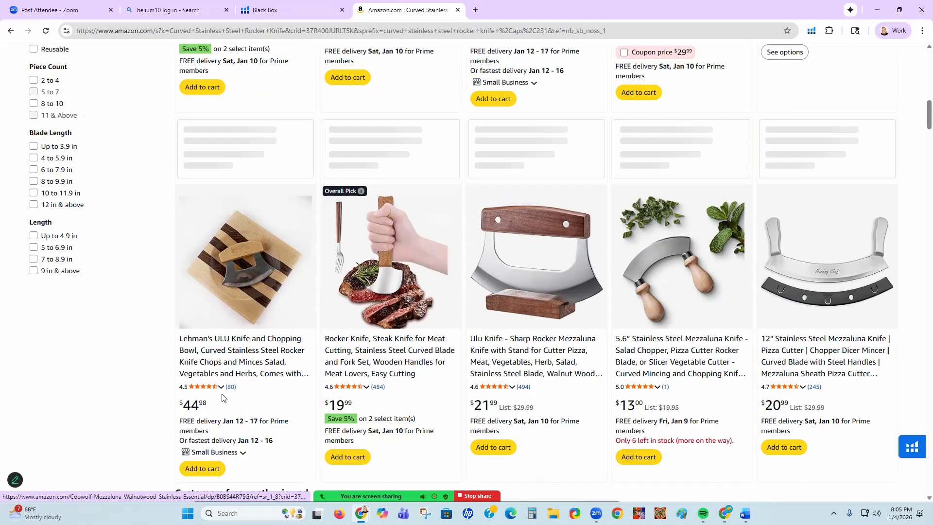
scroll(559, 398, down, 7)
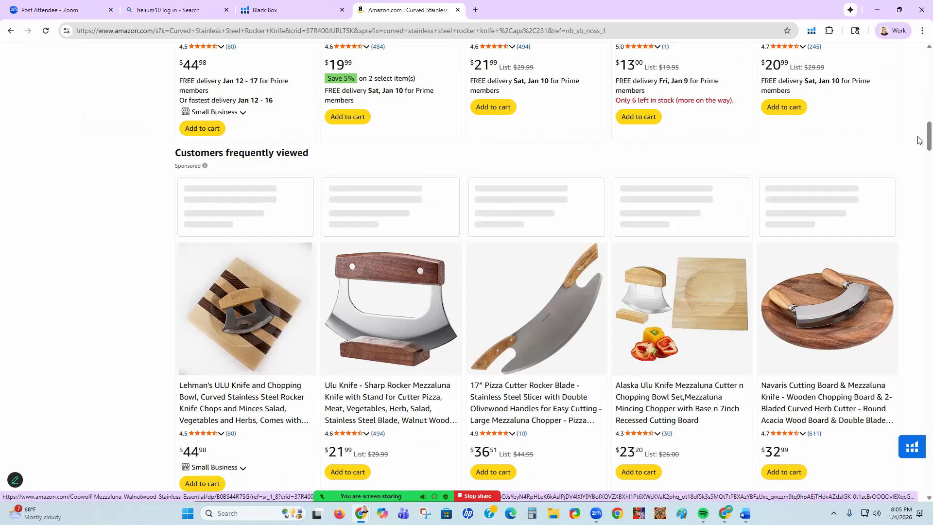
scroll(919, 59, up, 10)
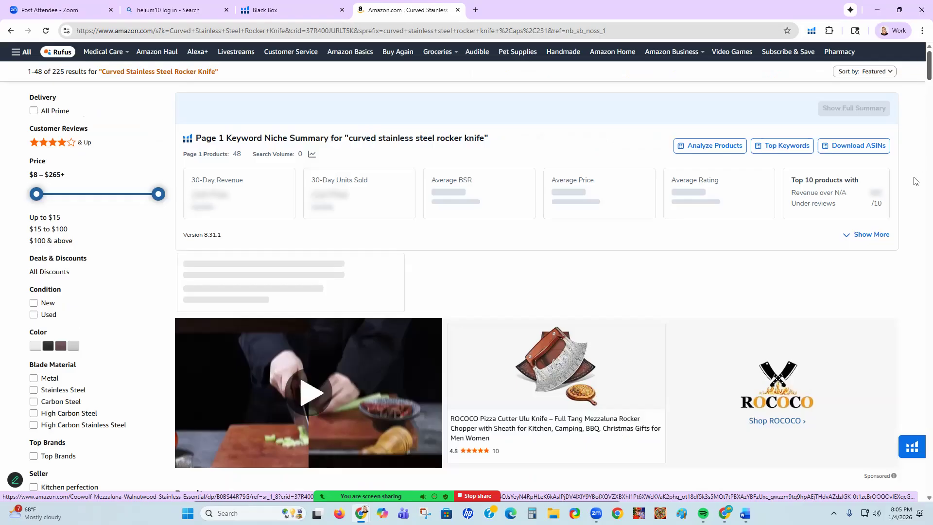
scroll(915, 181, up, 1)
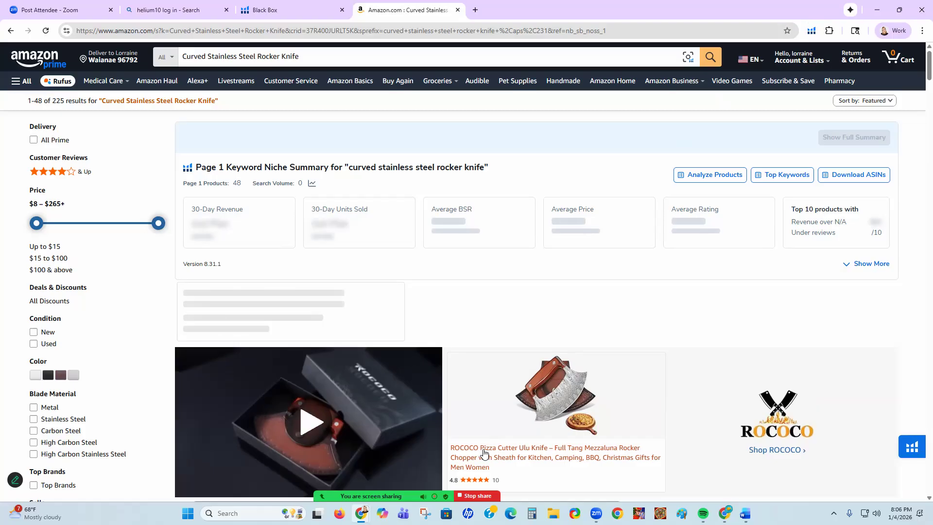
- Run Helium 10 Xray on the search results and examine the competitors' revenue, reviews, sales, seller and size columns
click(811, 32)
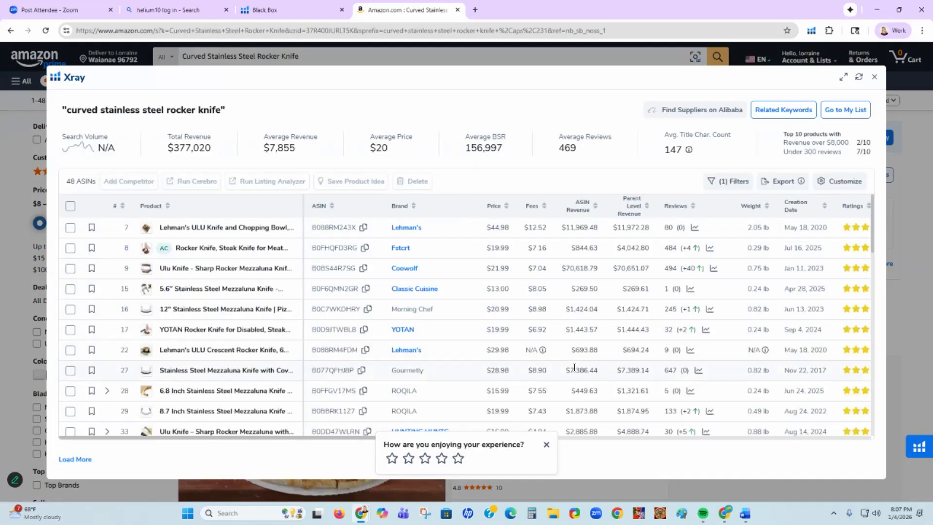
click(546, 445)
scroll(392, 440, right, 1)
scroll(491, 449, right, 10)
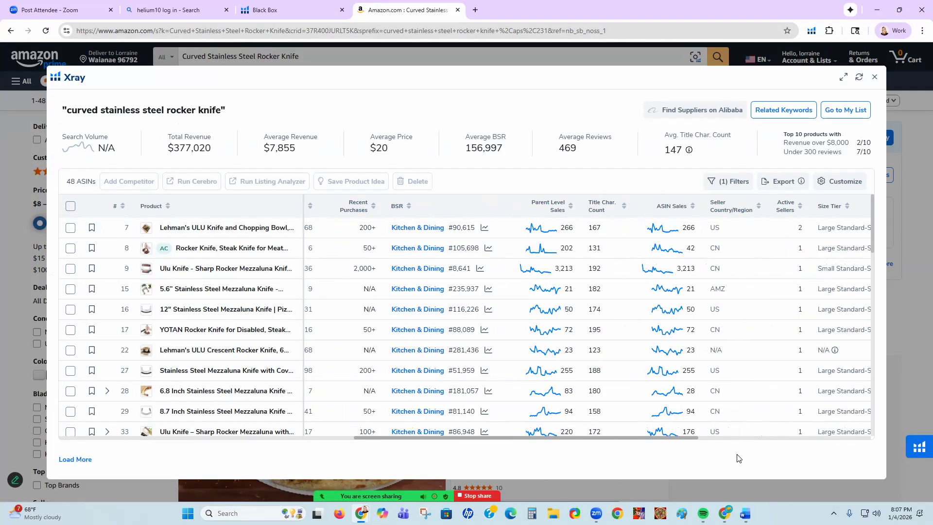
scroll(737, 458, right, 5)
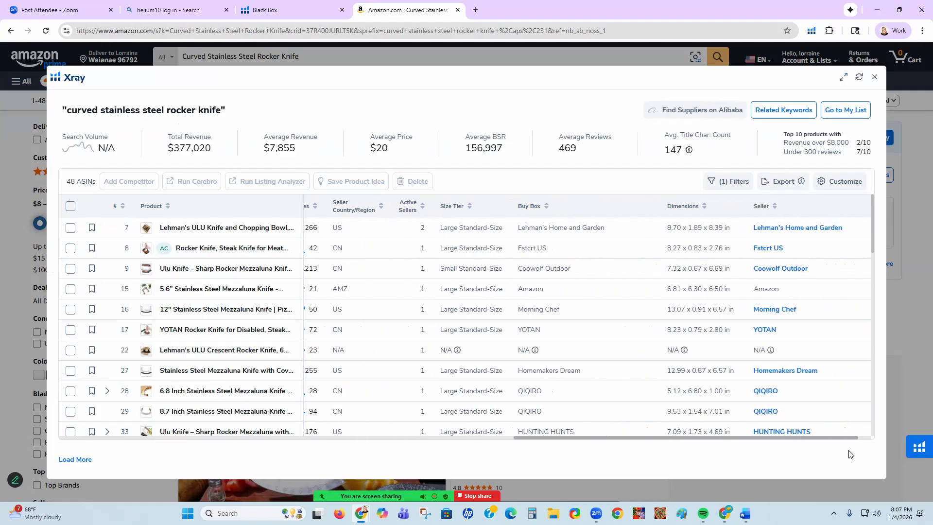
scroll(856, 453, left, 3)
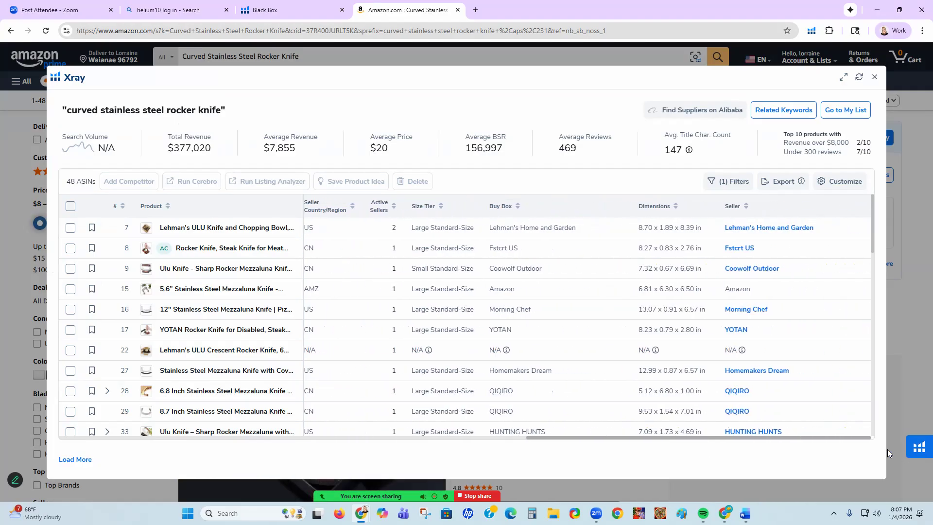
scroll(766, 452, left, 6)
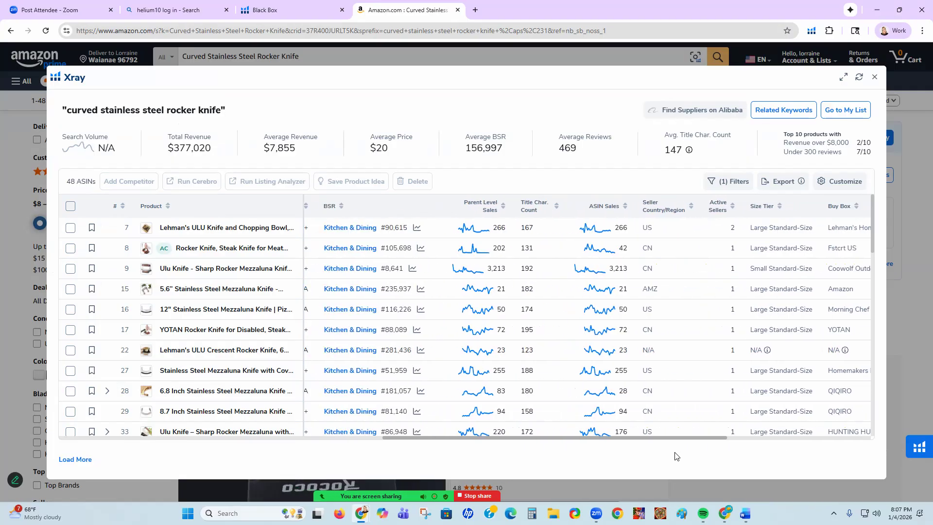
scroll(657, 455, left, 8)
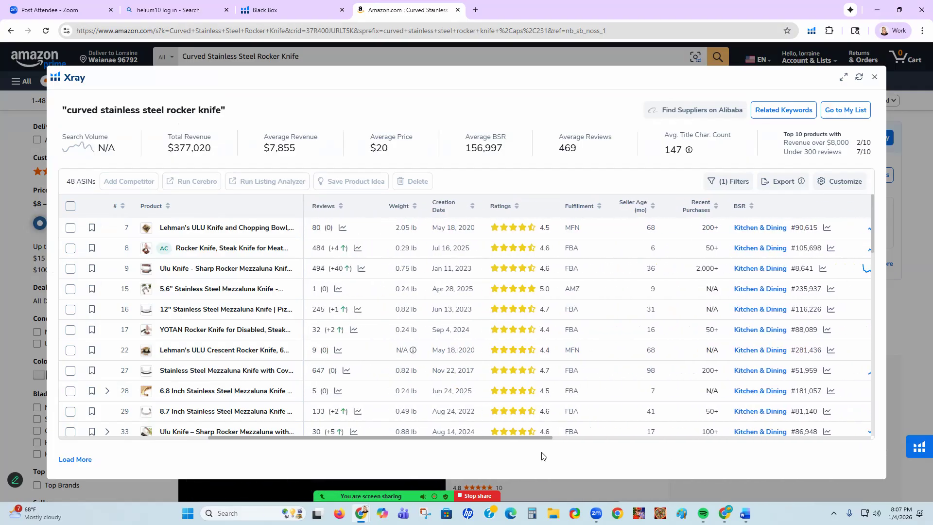
scroll(481, 452, left, 8)
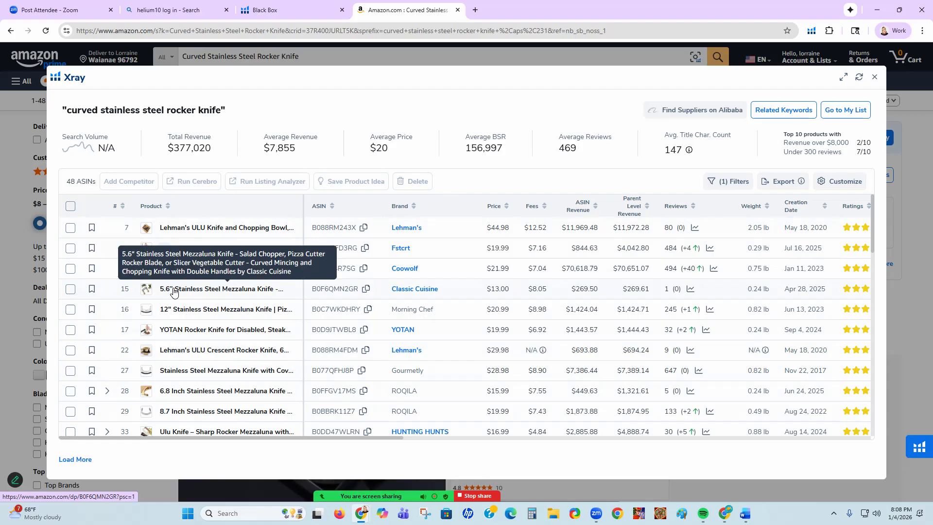
- View the available Xray filter options without changing them and close the Xray analysis
click(735, 182)
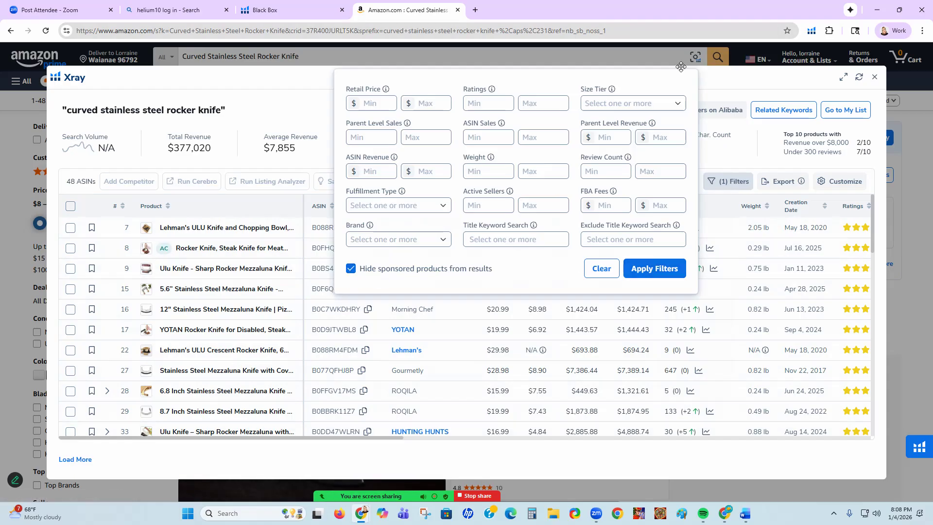
click(300, 100)
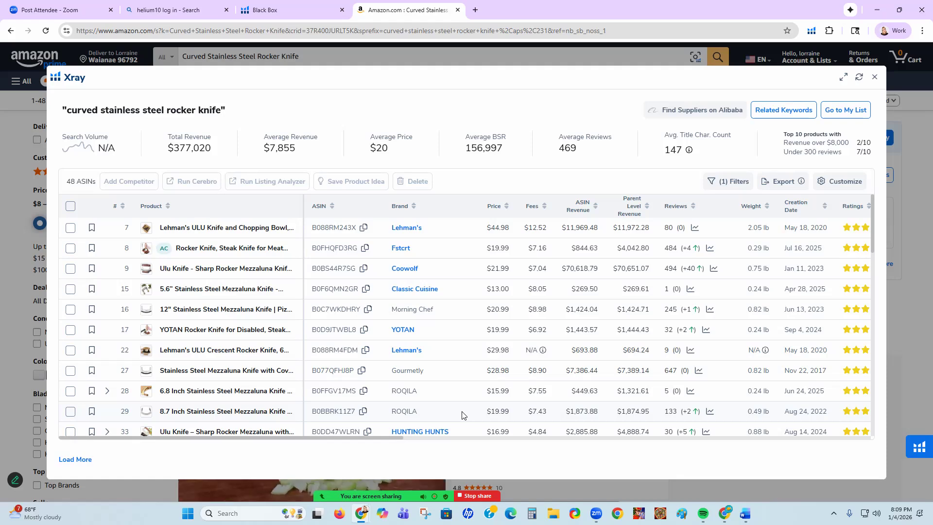
click(874, 79)
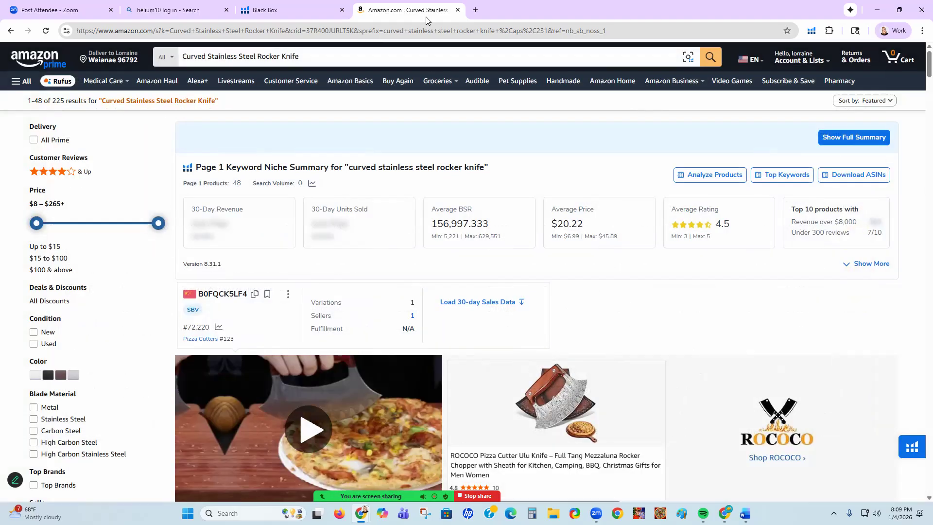
- Close the rocker knife search, copy the ASIN of the MYDAYS Soft Crossbow Case from Black Box and open Amazon in a new tab
click(457, 10)
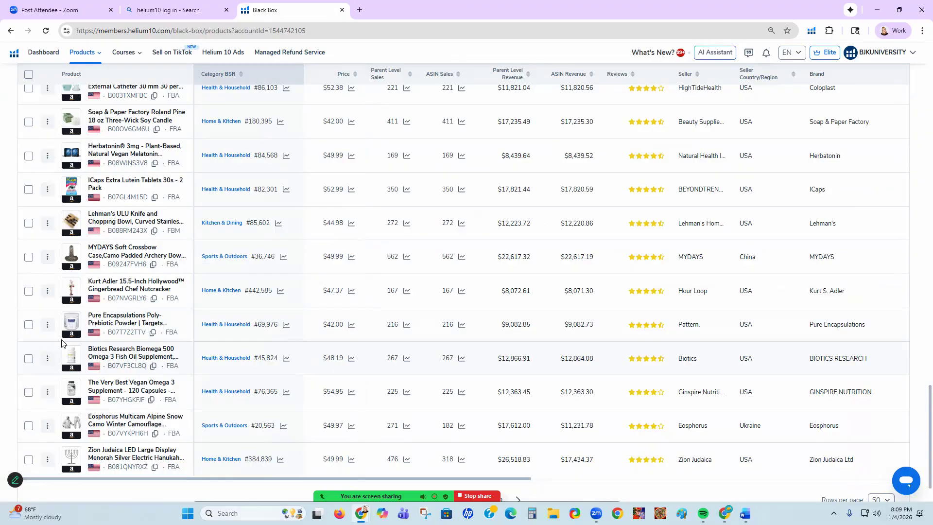
click(152, 265)
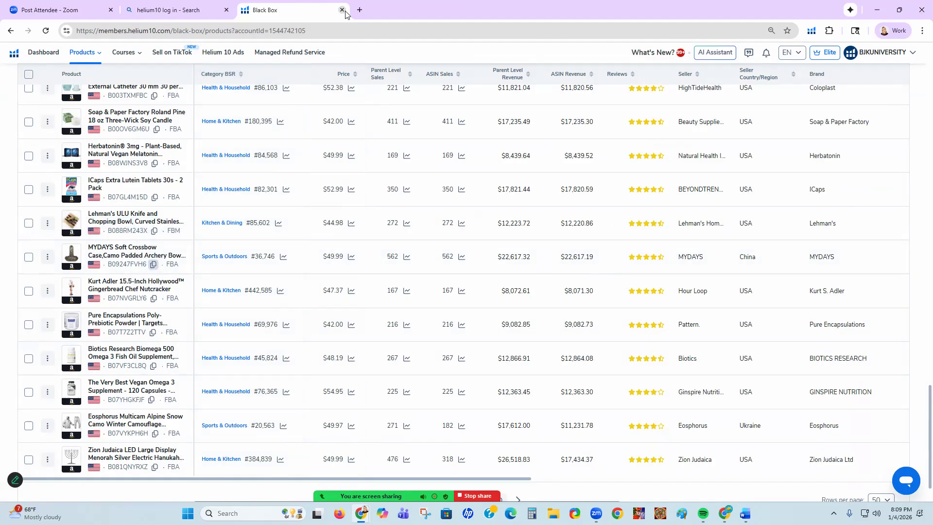
click(359, 15)
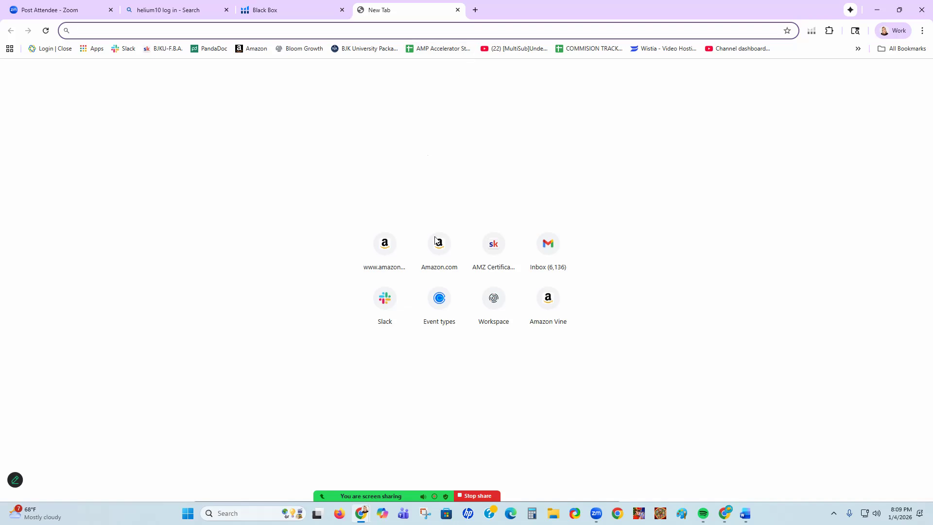
click(447, 252)
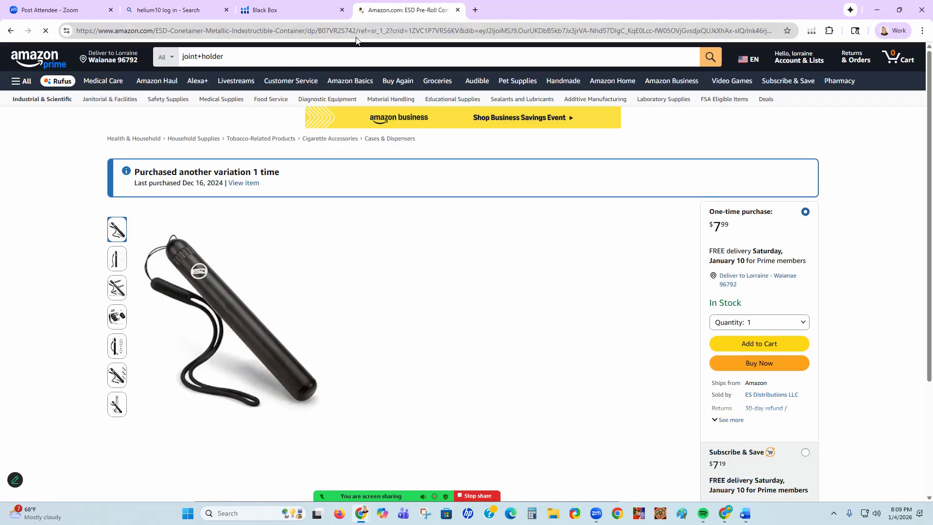
- Replace the existing Amazon search text with the copied ASIN B09247FVH6 and run the search
click(349, 55)
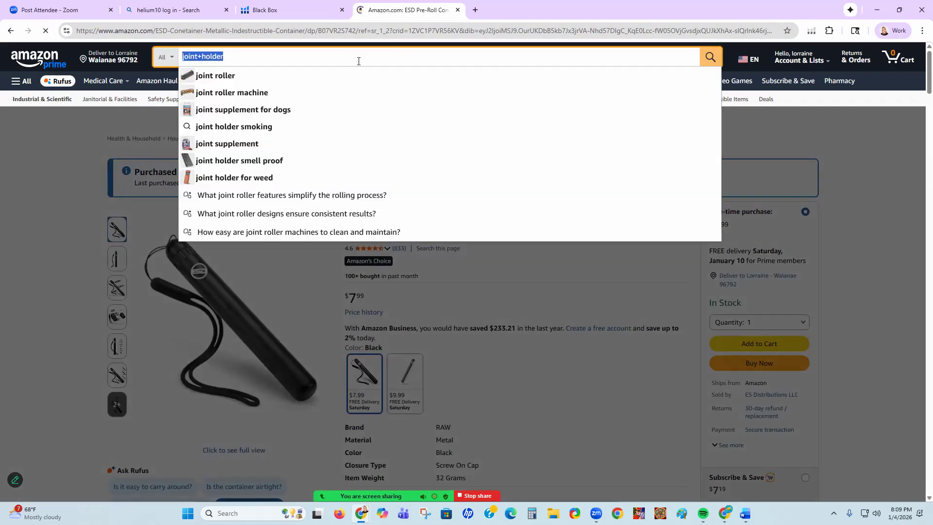
right_click(346, 63)
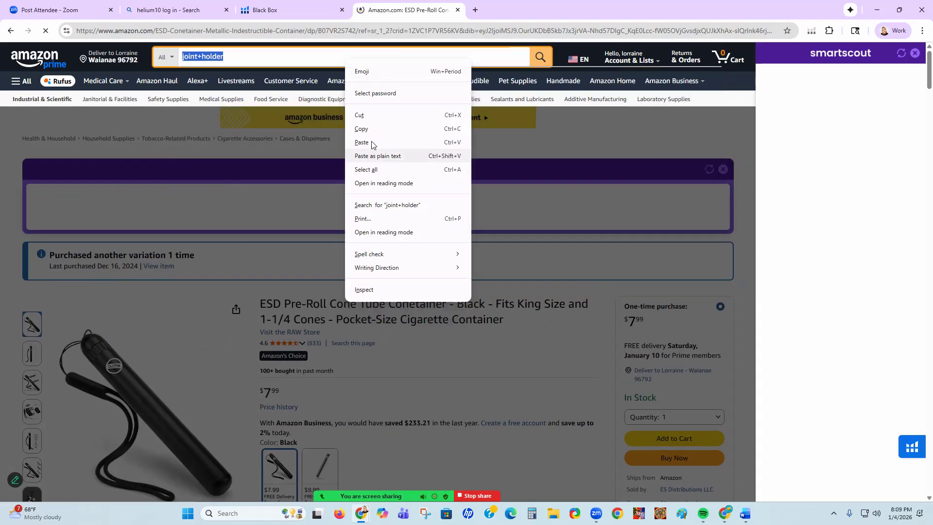
click(372, 142)
key(ctrl+v)
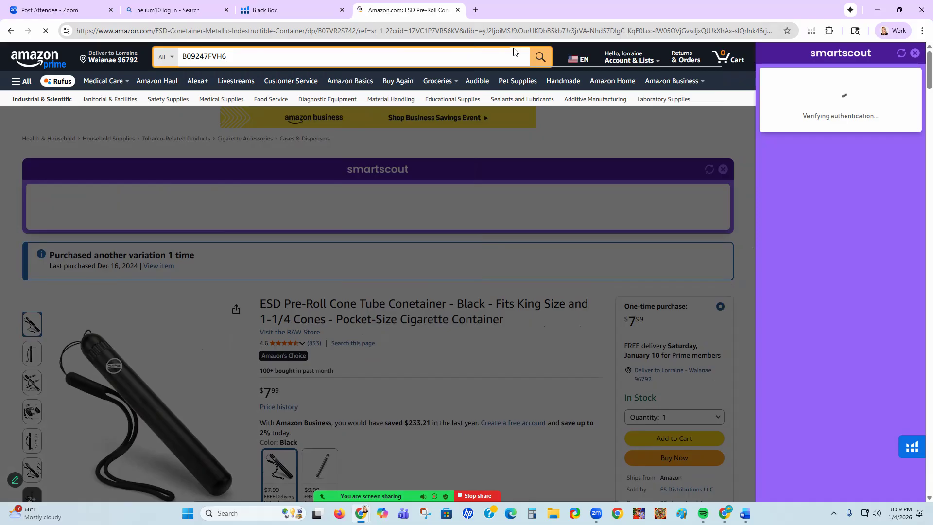
click(538, 59)
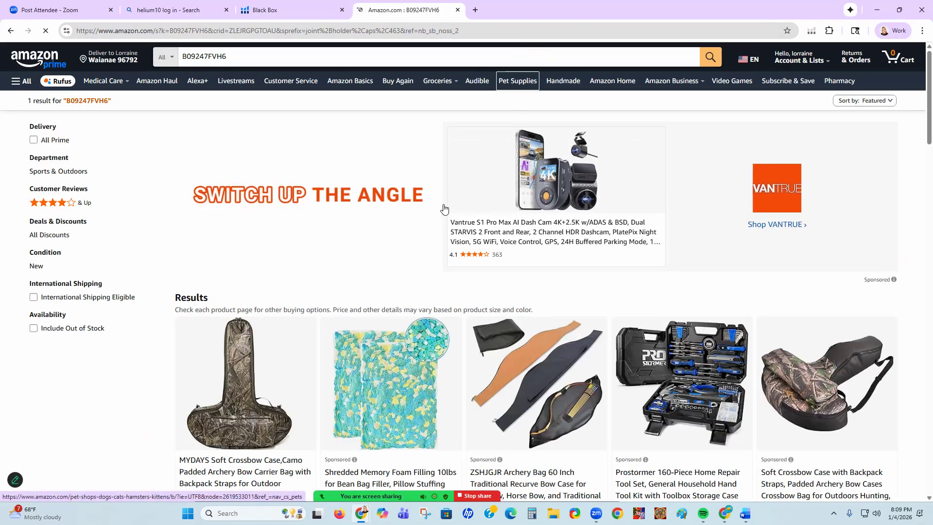
- Look over the ASIN search results, run Helium 10 Xray on them to check the product's figures, and close Xray
scroll(439, 204, down, 5)
scroll(437, 193, down, 4)
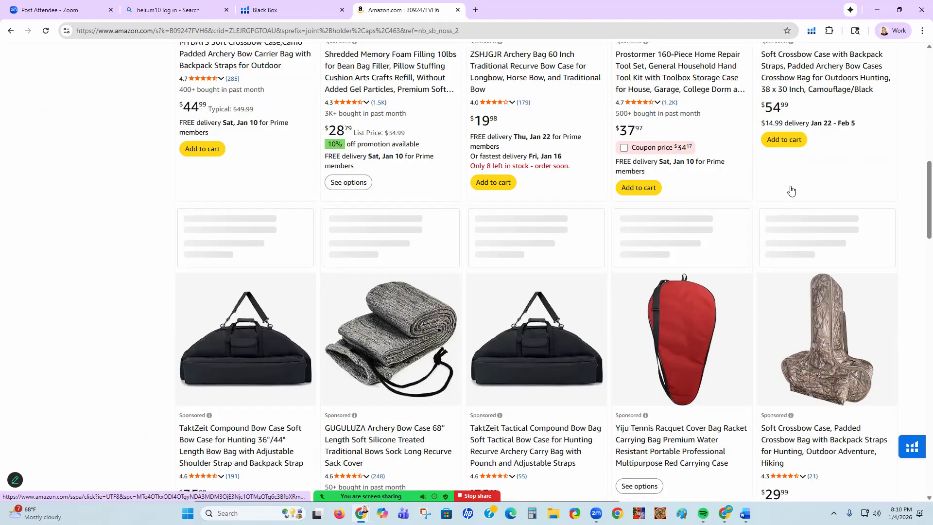
scroll(860, 198, up, 4)
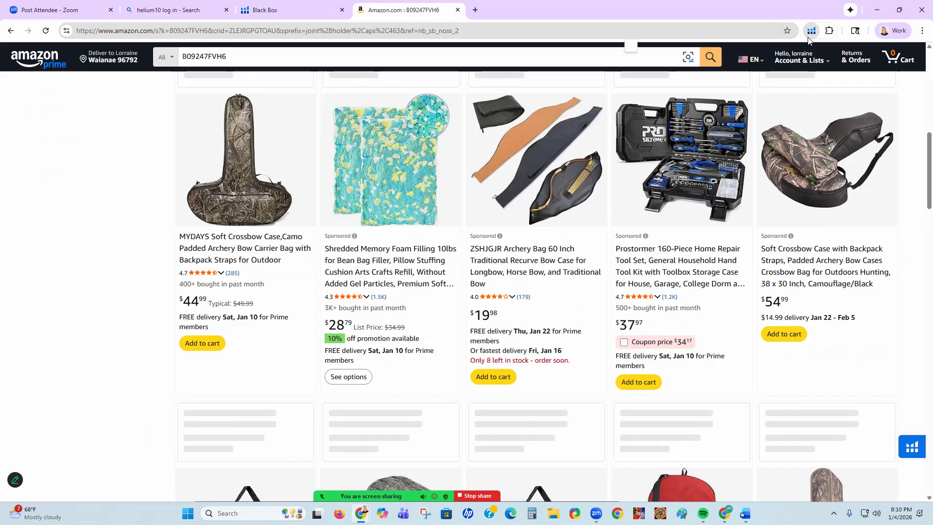
click(808, 38)
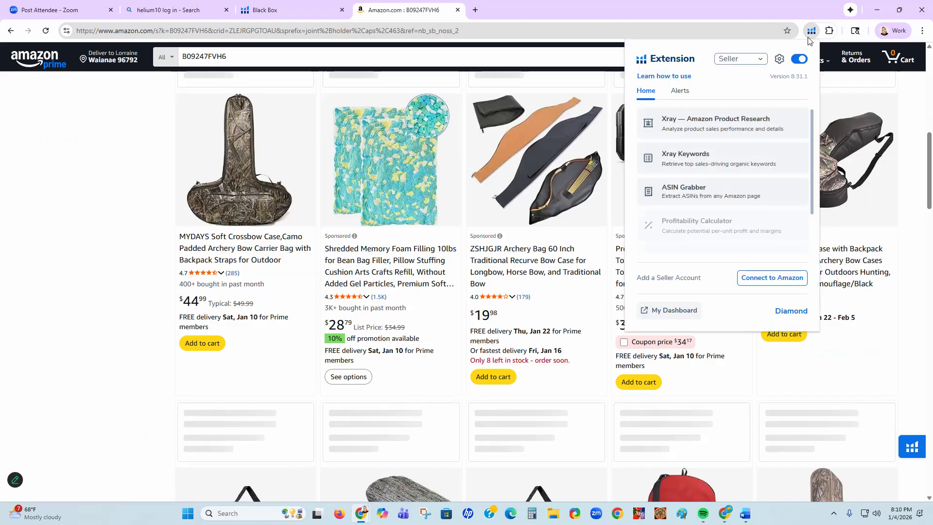
click(684, 121)
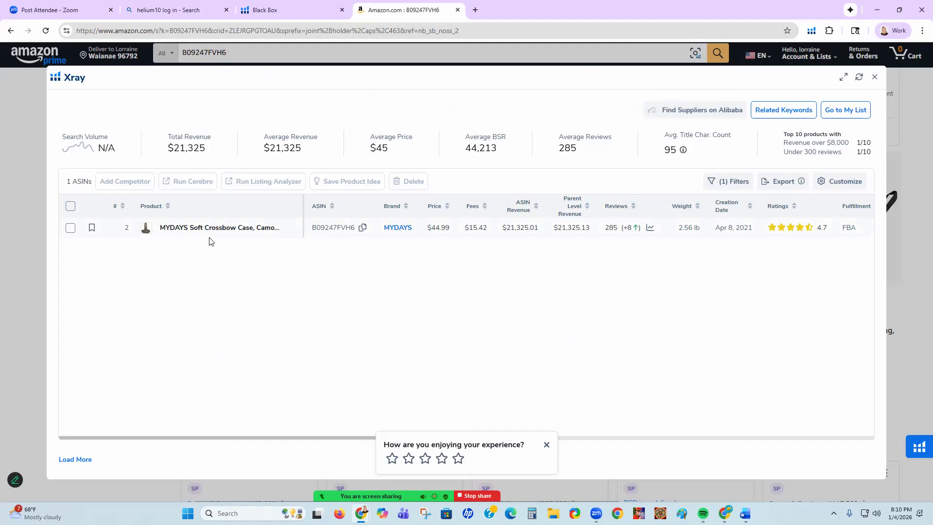
click(872, 78)
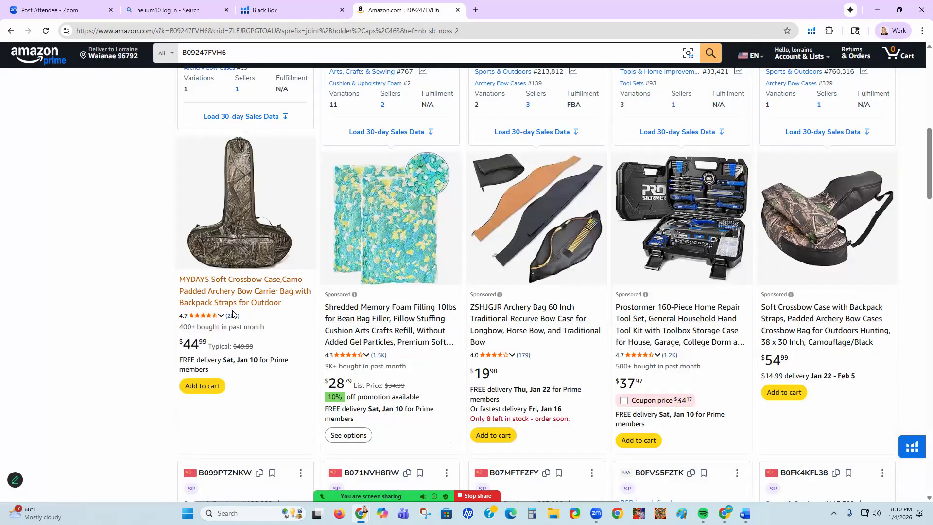
- Open the MYDAYS crossbow case listing and copy the phrase "Soft Crossbow Case" from its title
click(231, 275)
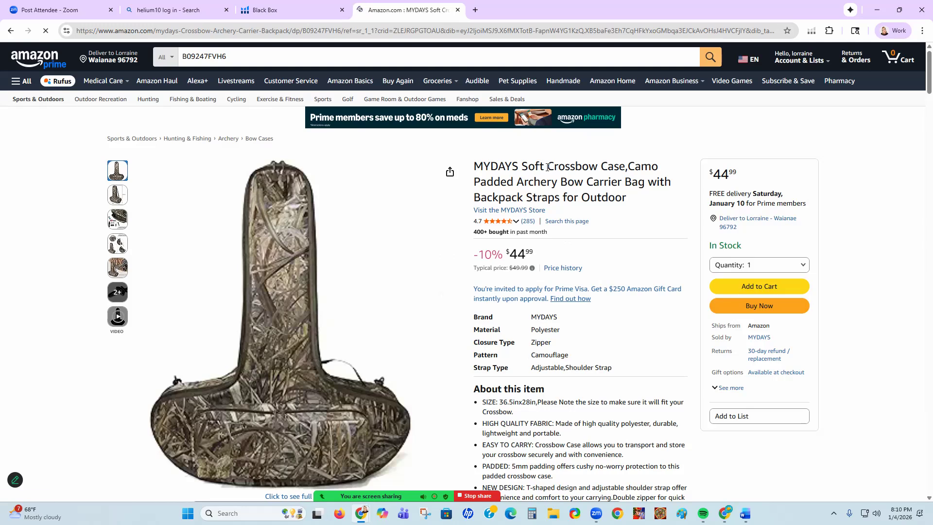
drag(432, 258, 538, 262)
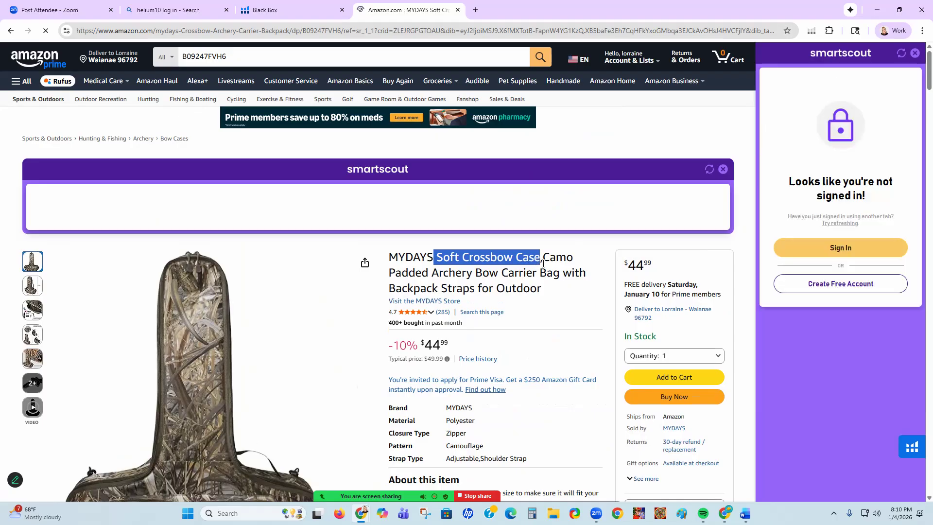
right_click(543, 262)
click(558, 274)
- Replace the ASIN in the search text with the copied phrase "Soft Crossbow Case" and run the Amazon search
click(250, 57)
double_click(250, 56)
right_click(250, 58)
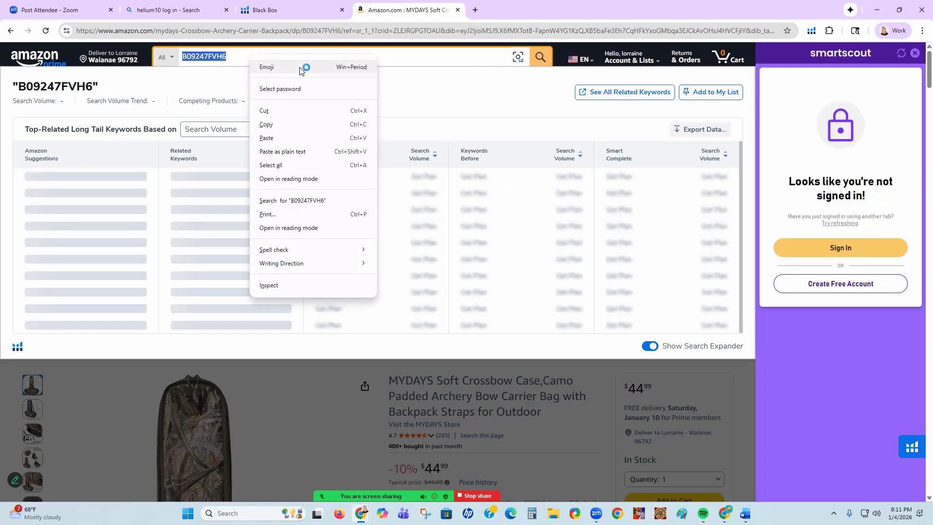
click(292, 138)
click(541, 57)
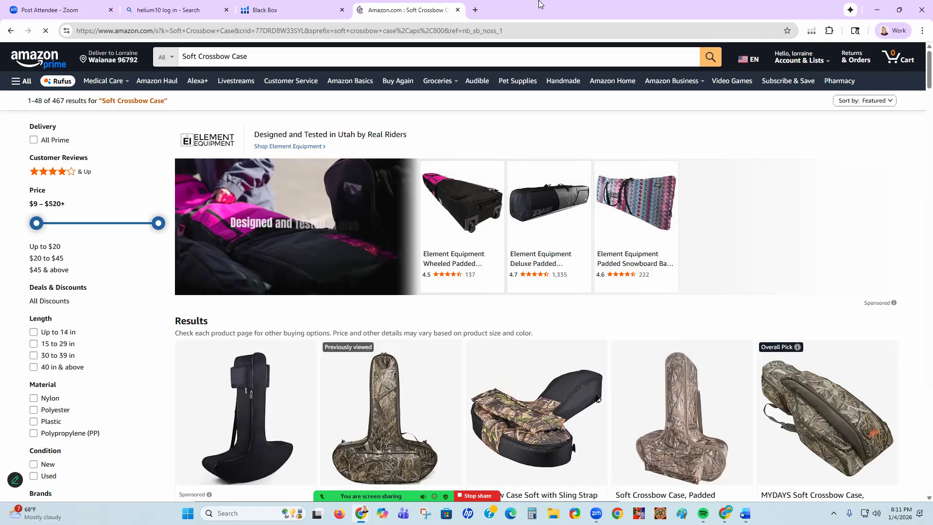
- Examine the competing soft crossbow case listings for their designs, prices, ratings, review counts and recent purchases
scroll(809, 178, down, 3)
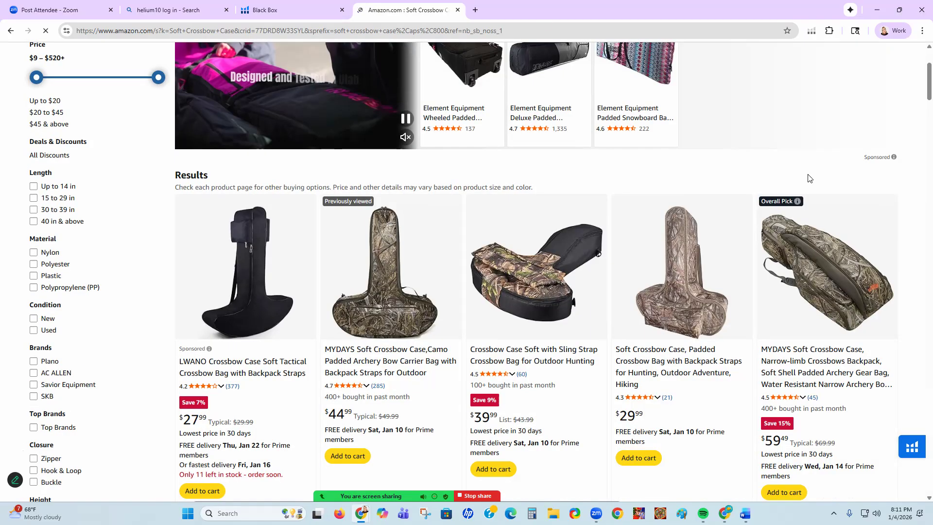
scroll(803, 190, down, 7)
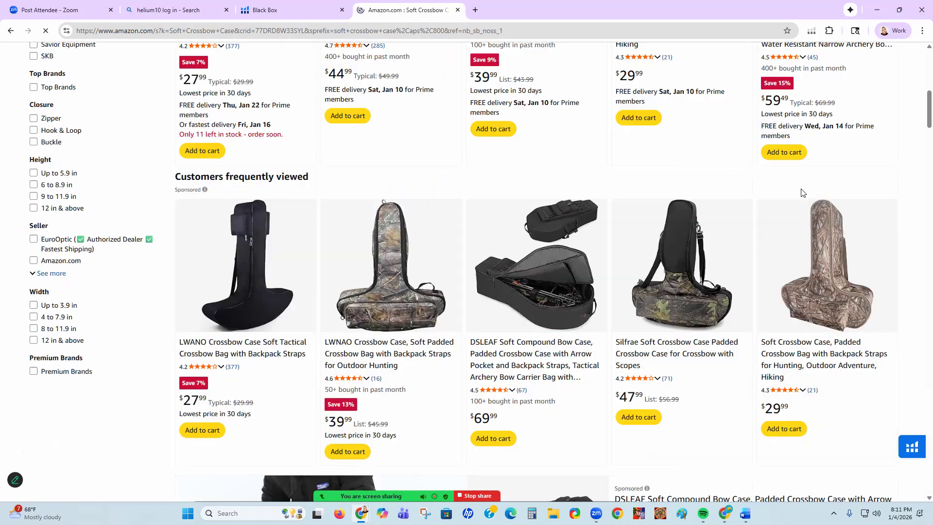
scroll(800, 192, up, 6)
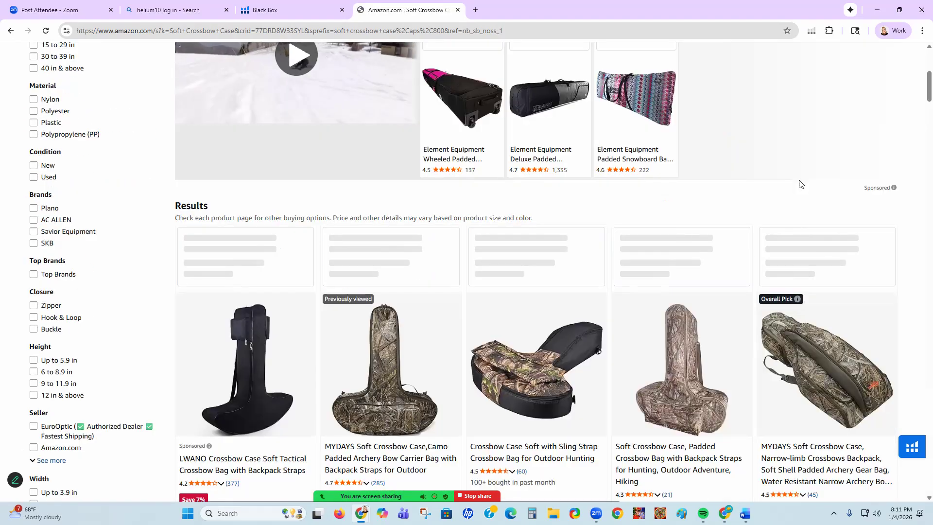
scroll(799, 183, down, 5)
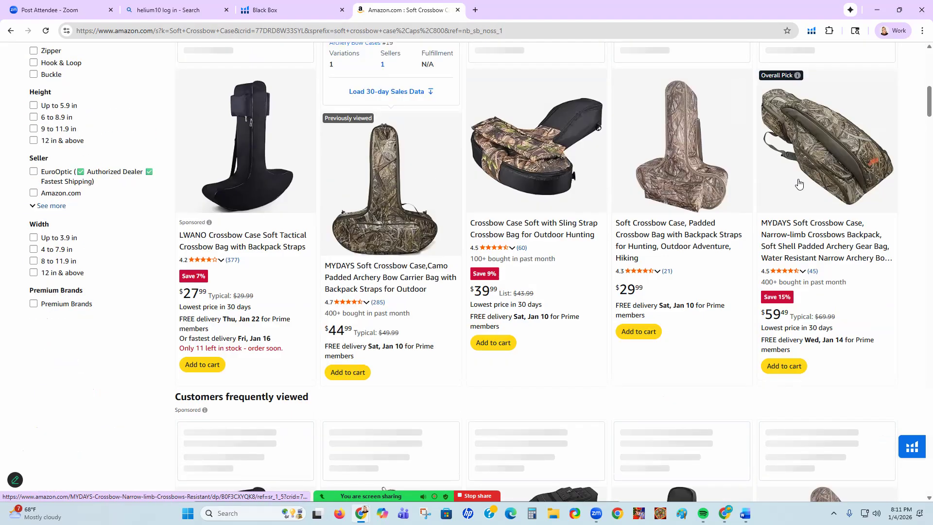
scroll(794, 170, up, 5)
scroll(791, 163, up, 5)
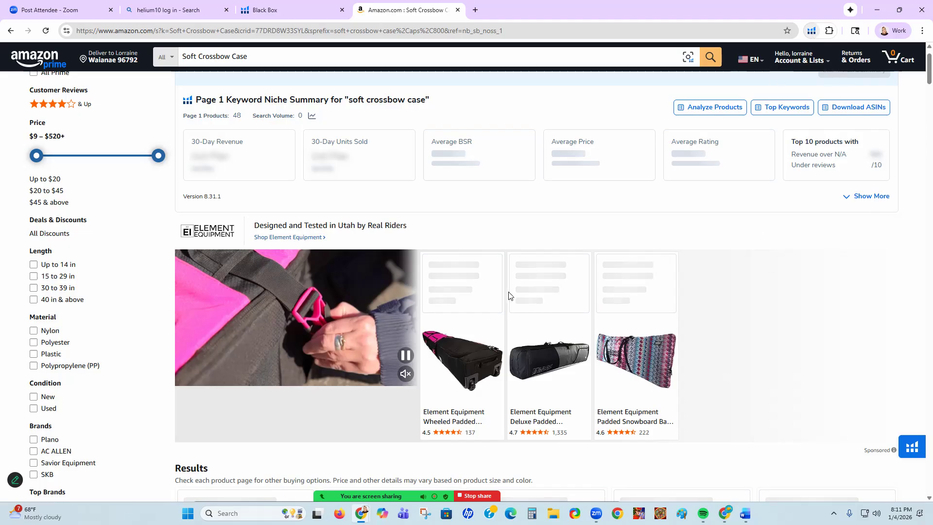
scroll(494, 250, down, 5)
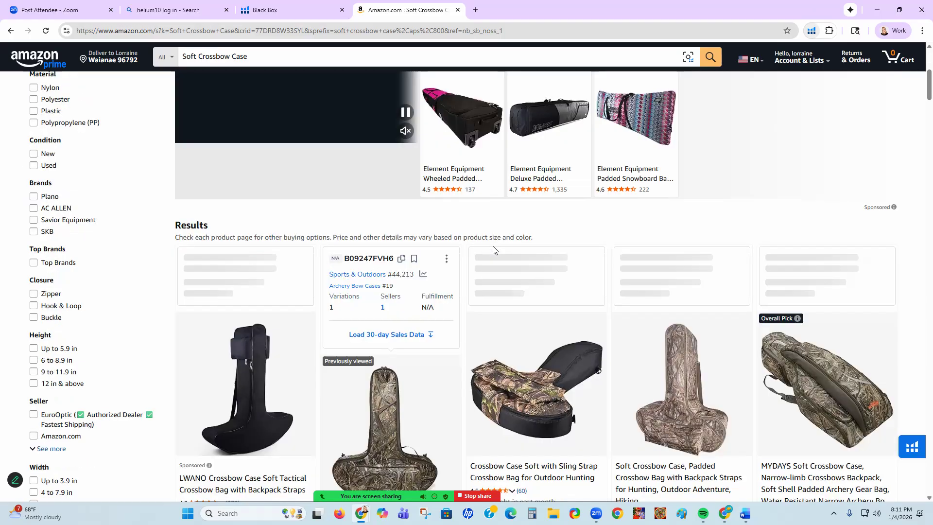
scroll(494, 249, up, 6)
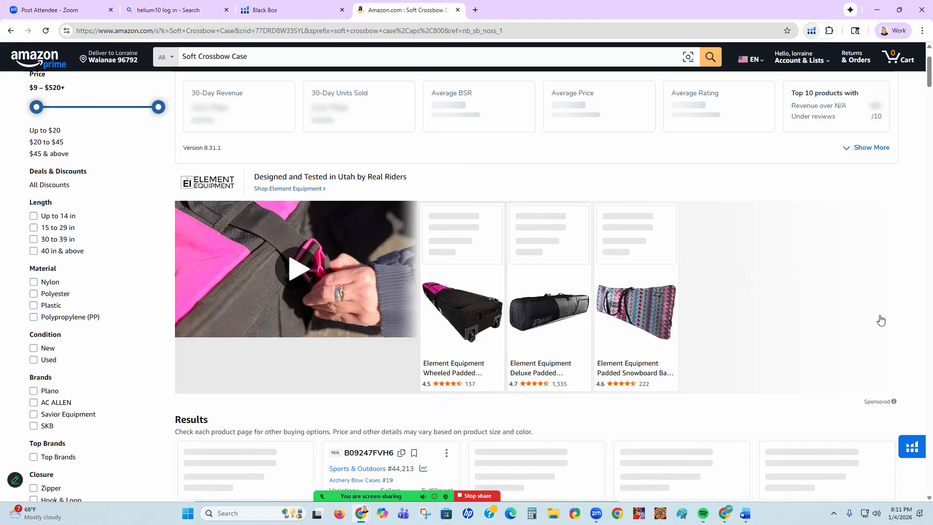
scroll(878, 317, down, 8)
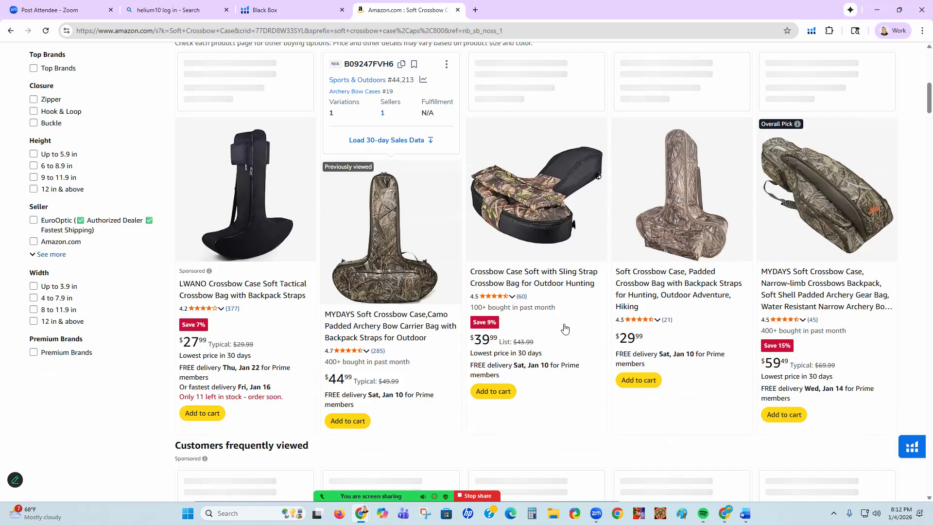
scroll(565, 328, down, 1)
scroll(565, 328, down, 6)
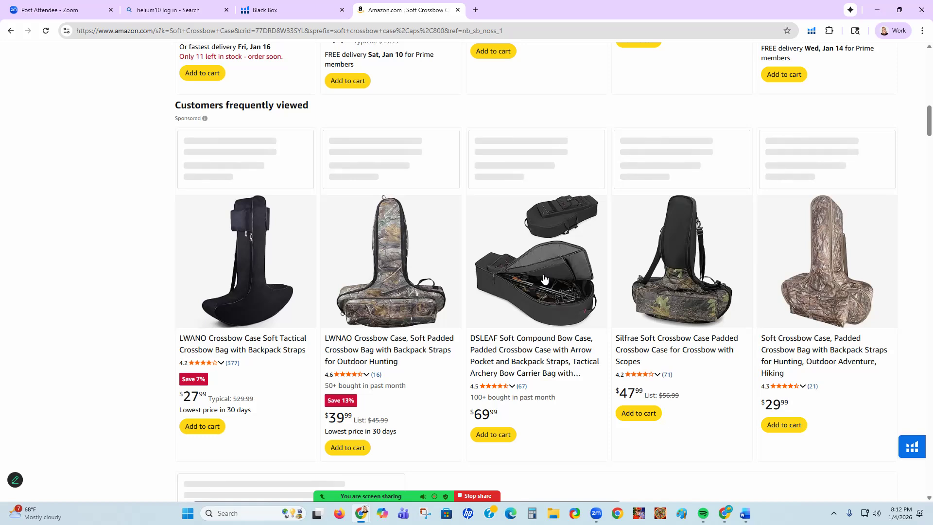
mouse_move(544, 278)
scroll(544, 280, down, 8)
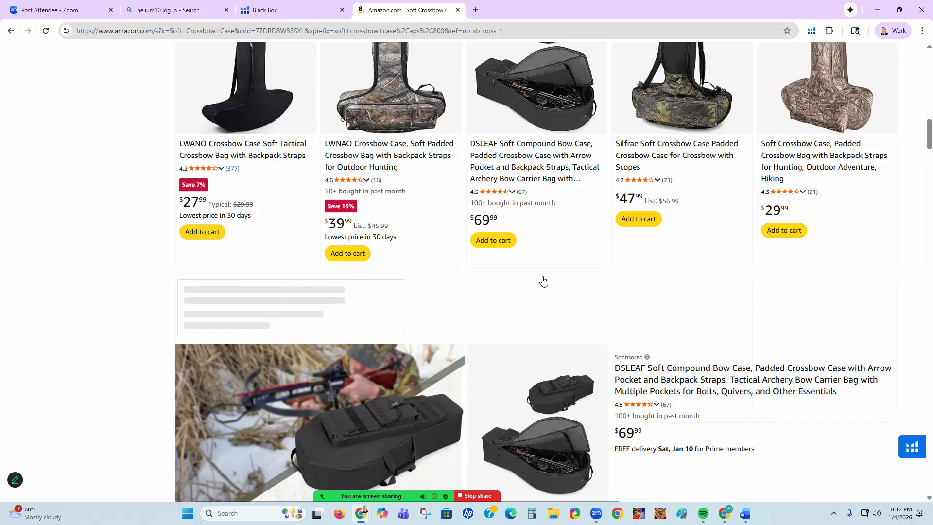
scroll(544, 280, down, 4)
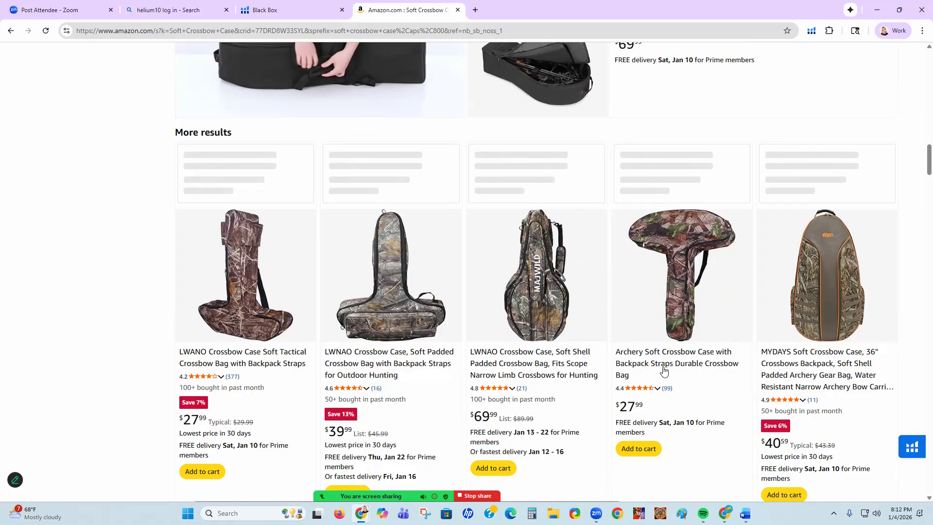
scroll(661, 320, up, 4)
scroll(660, 318, up, 20)
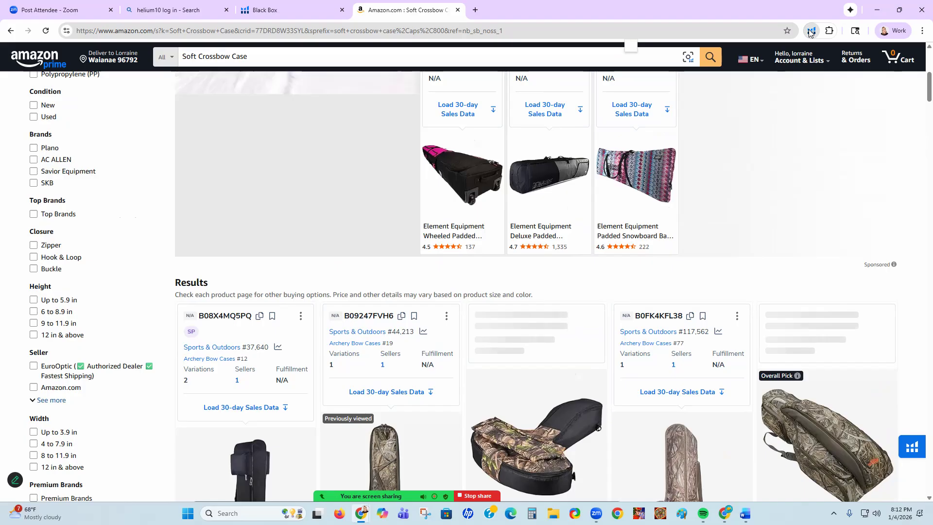
- Run Helium 10 Xray on the soft crossbow case results and examine the competitors' prices, revenue and reviews
click(810, 32)
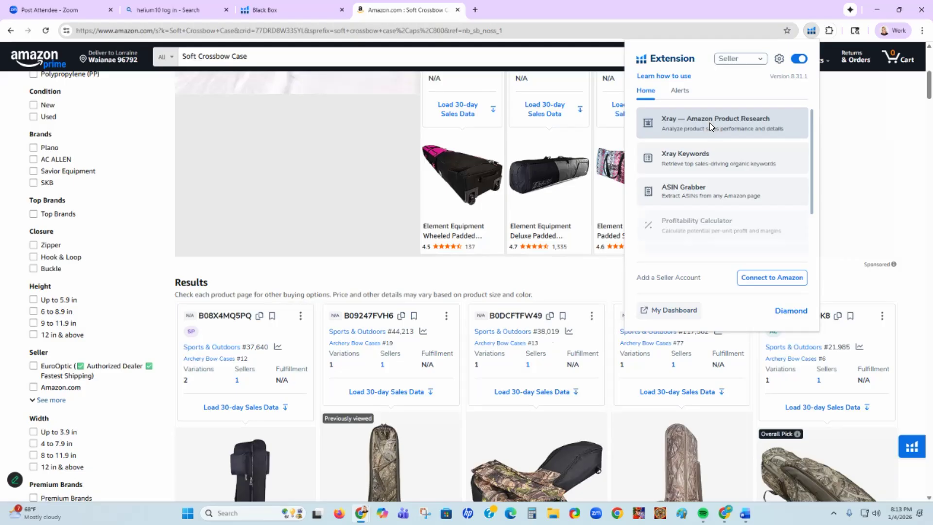
click(709, 126)
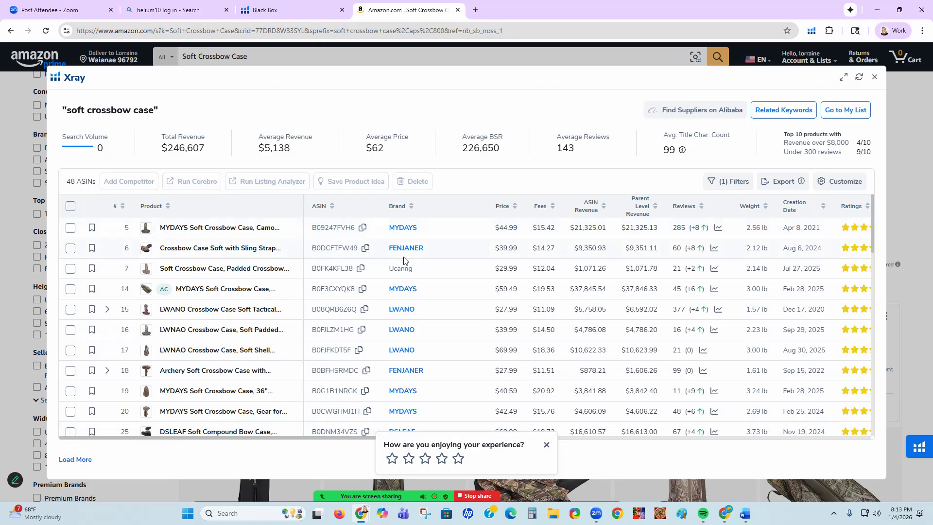
scroll(419, 335, down, 2)
scroll(419, 335, down, 5)
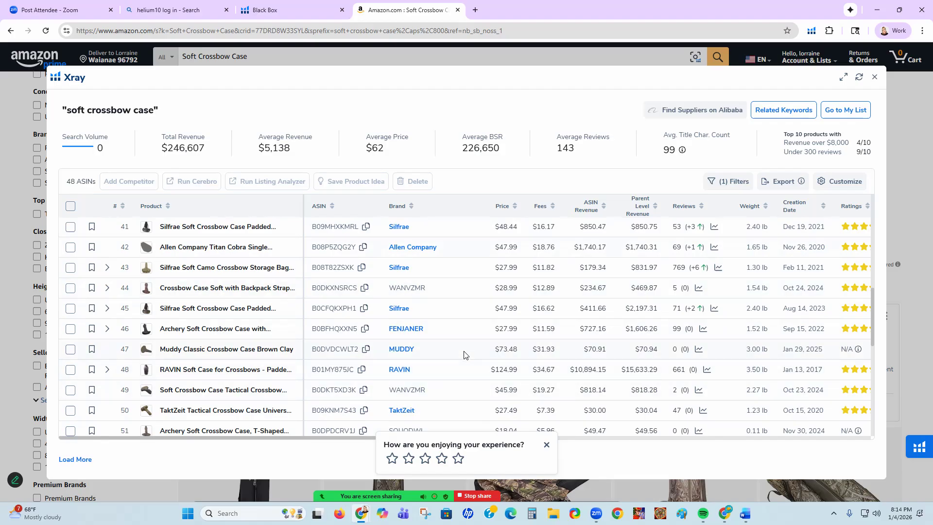
scroll(455, 289, up, 6)
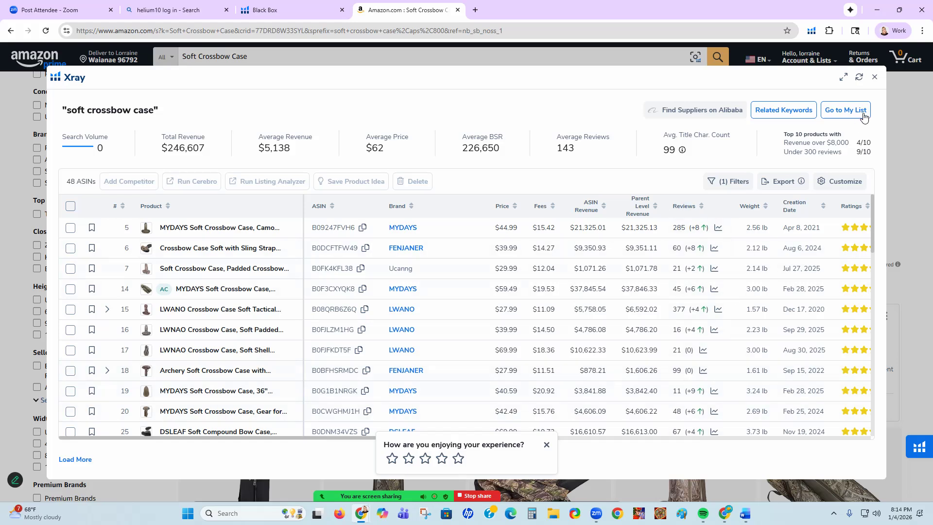
- Highlight the top 10 products' under-300-reviews figure, review more competitor rows and select the keyword phrase "soft crossbow case" in Xray
double_click(869, 150)
scroll(630, 365, down, 5)
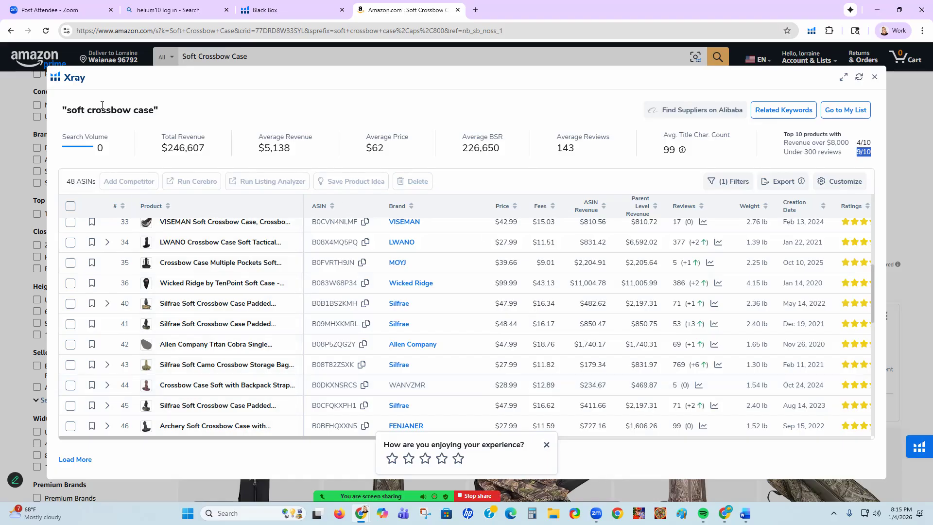
drag(67, 110, 154, 109)
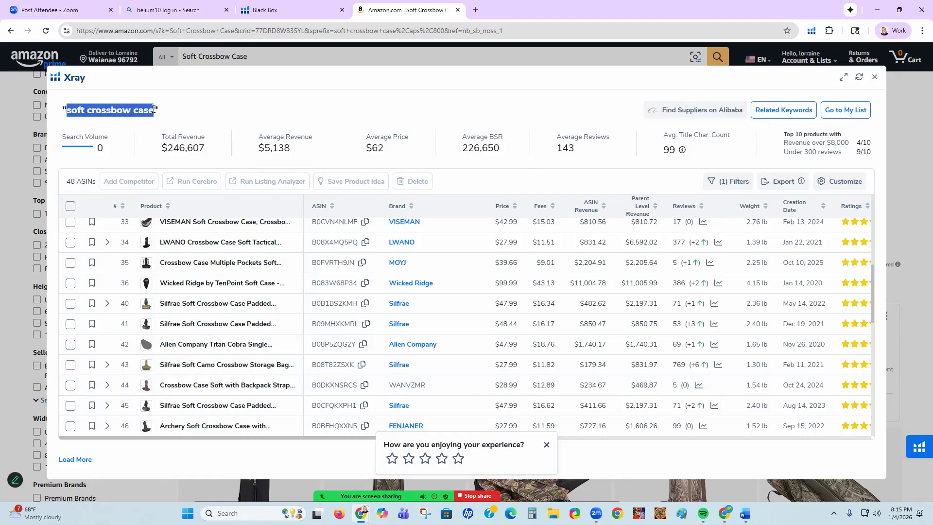
- Examine the one-year search volume history for "soft crossbow case", then close the chart and Xray
click(93, 150)
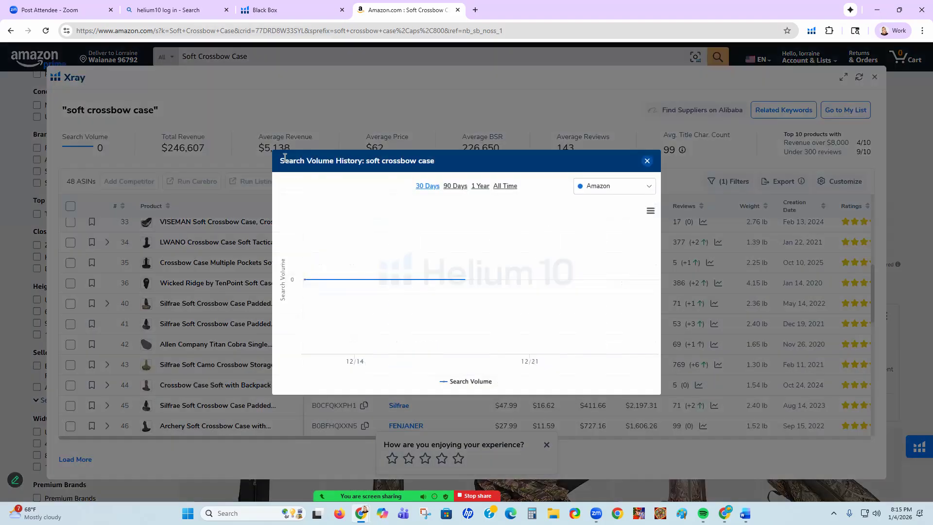
click(479, 190)
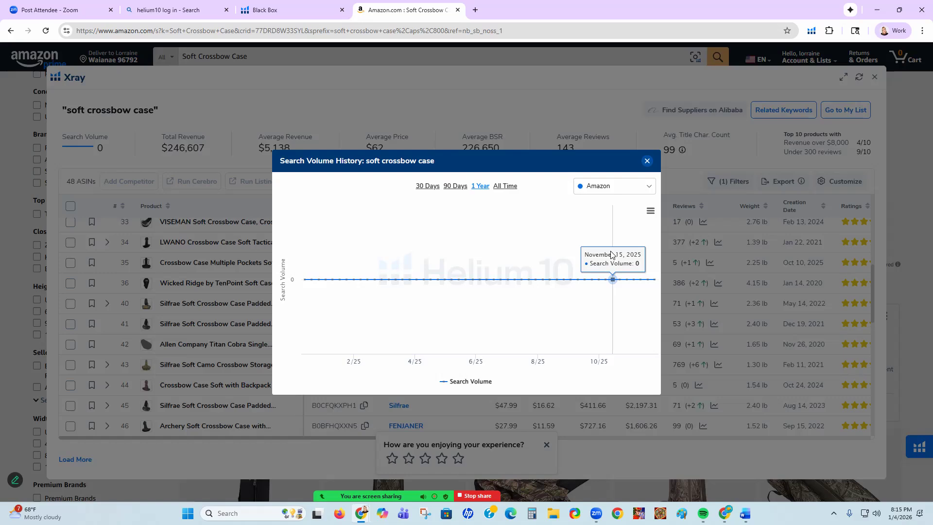
click(647, 161)
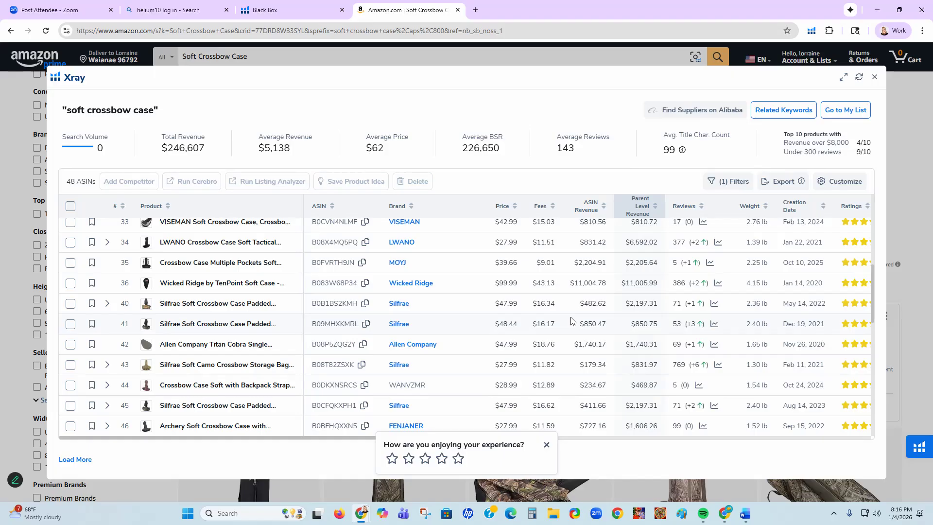
click(874, 77)
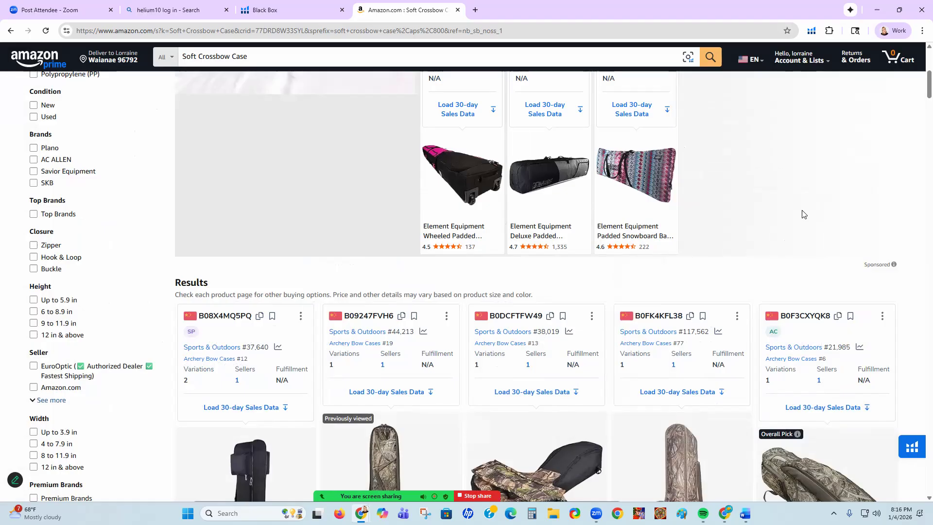
- Close the Amazon crossbow case results page and switch Black Box from product to keyword research
scroll(521, 374, down, 7)
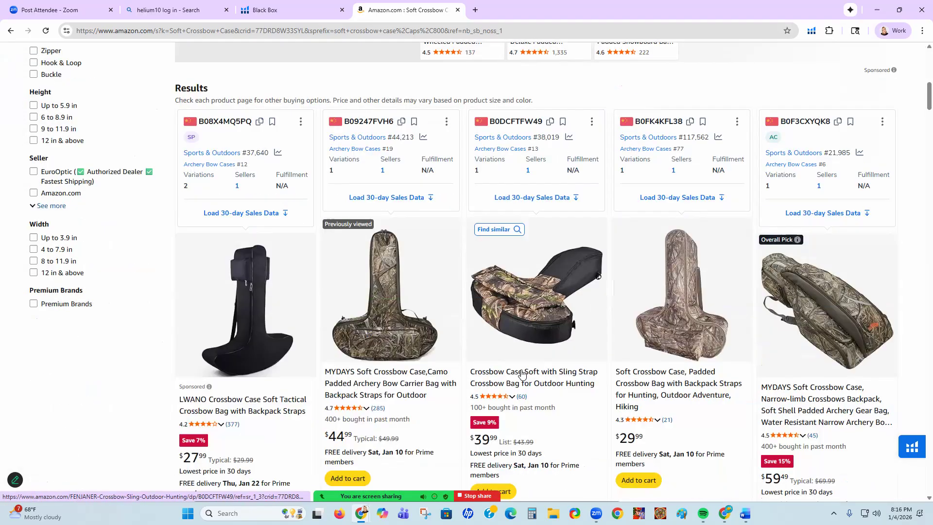
scroll(522, 374, up, 4)
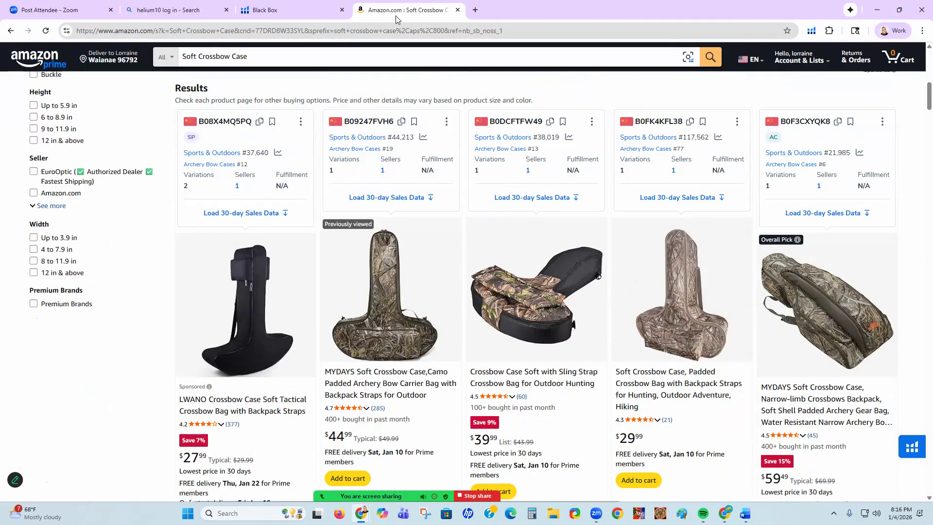
click(457, 10)
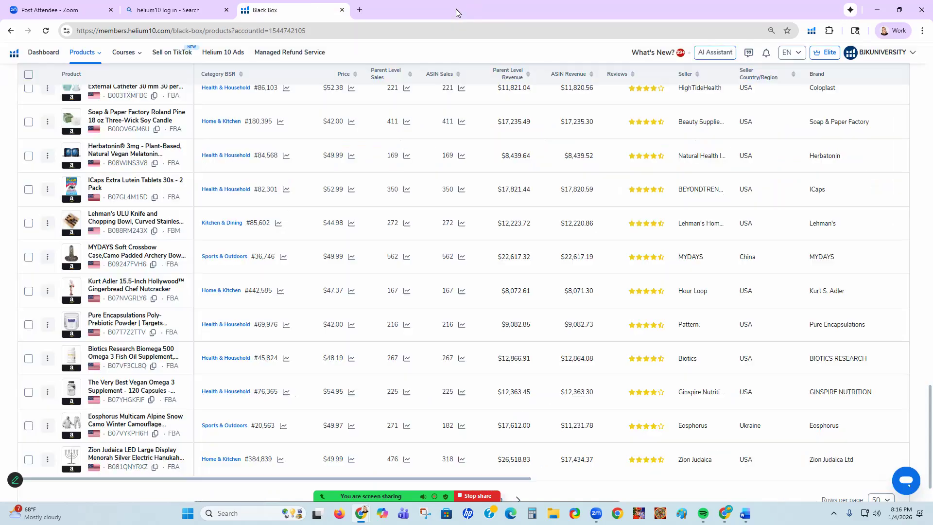
scroll(94, 402, up, 19)
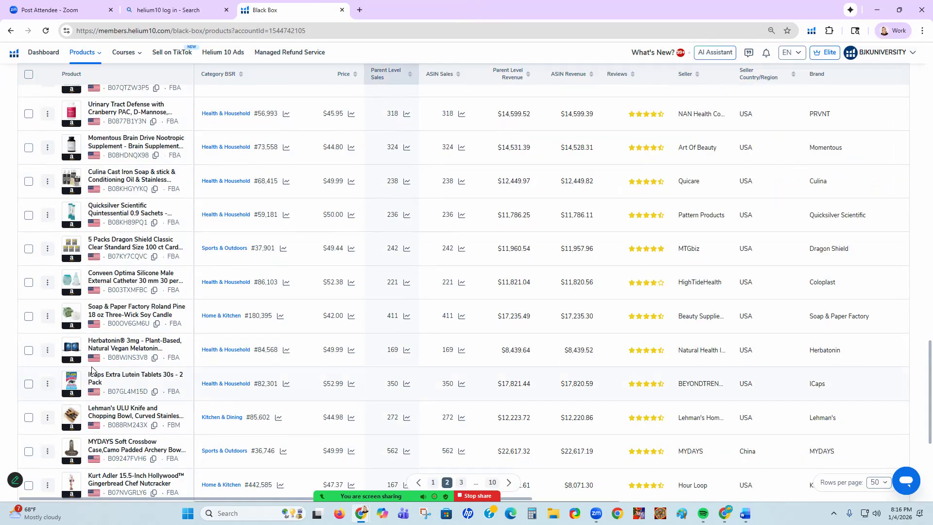
scroll(88, 350, up, 10)
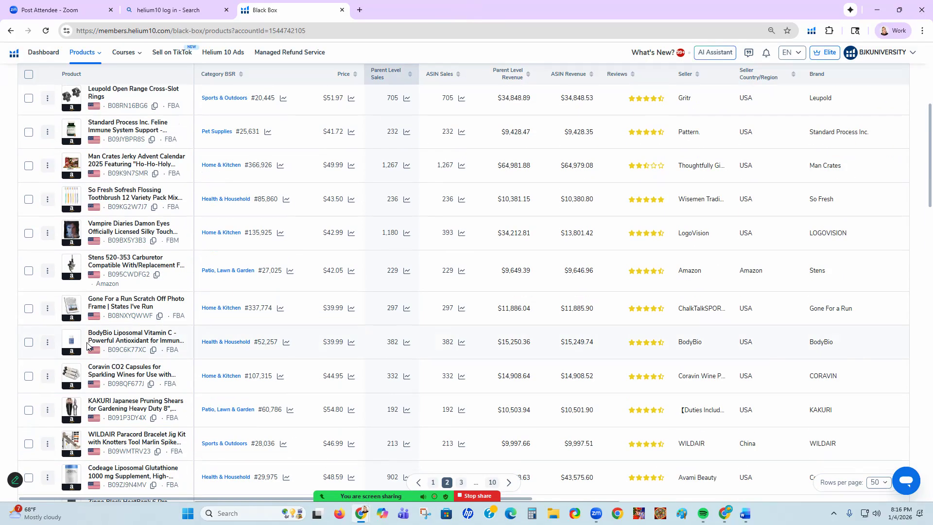
click(125, 128)
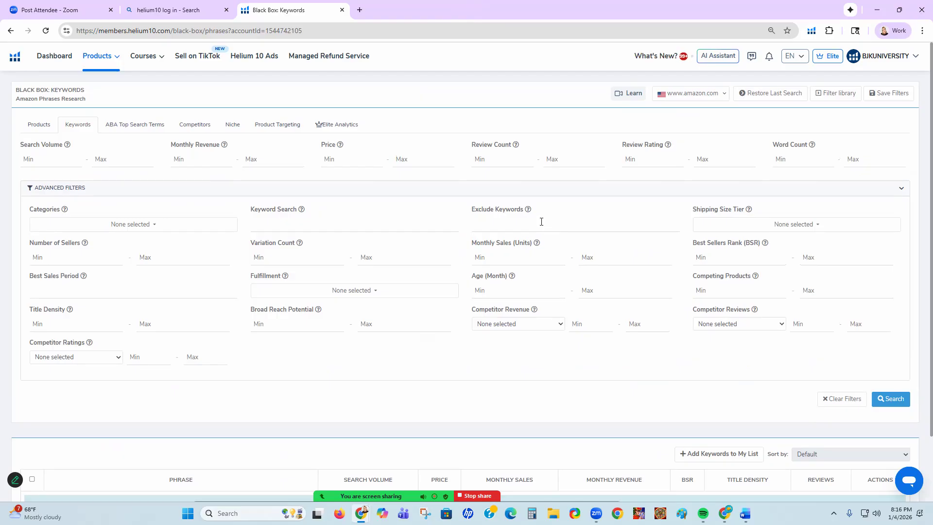
- Set the keyword search volume range to 5000–20000 and the minimum monthly revenue to 8000
click(62, 159)
text(5000)
key(Tab)
text(20000)
text(80000)
key(BackSpace)
- Set the minimum price to 35.99, the maximum review count to 300 and the minimum word count to 2
click(338, 162)
text(35.99)
click(558, 156)
text(300)
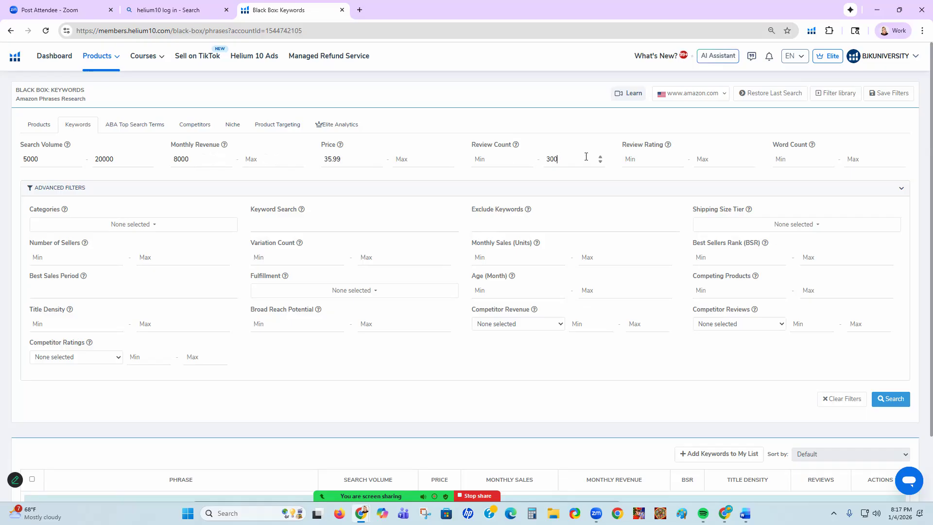
click(854, 157)
click(785, 159)
text(2)
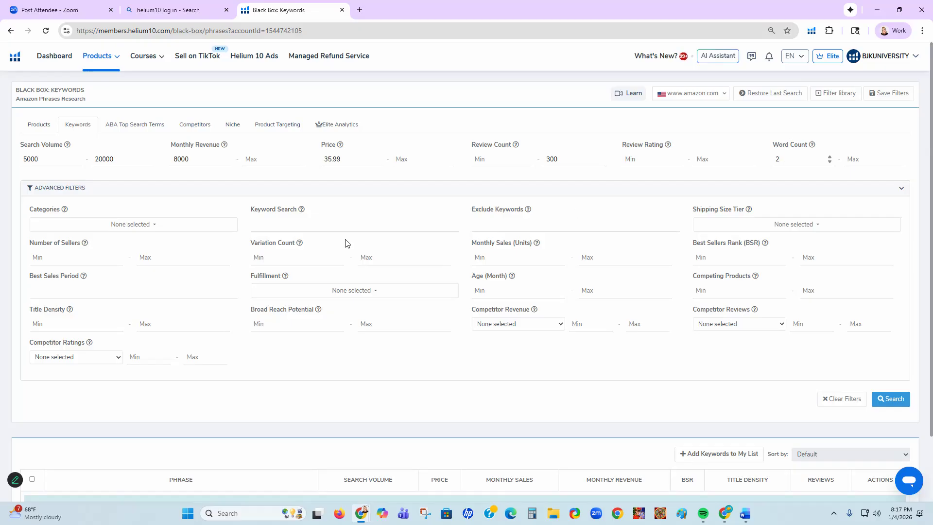
- Restrict the categories to Health & Household, Home & Kitchen, Kitchen & Dining and Patio, Lawn & Garden, and run the keyword search
click(155, 229)
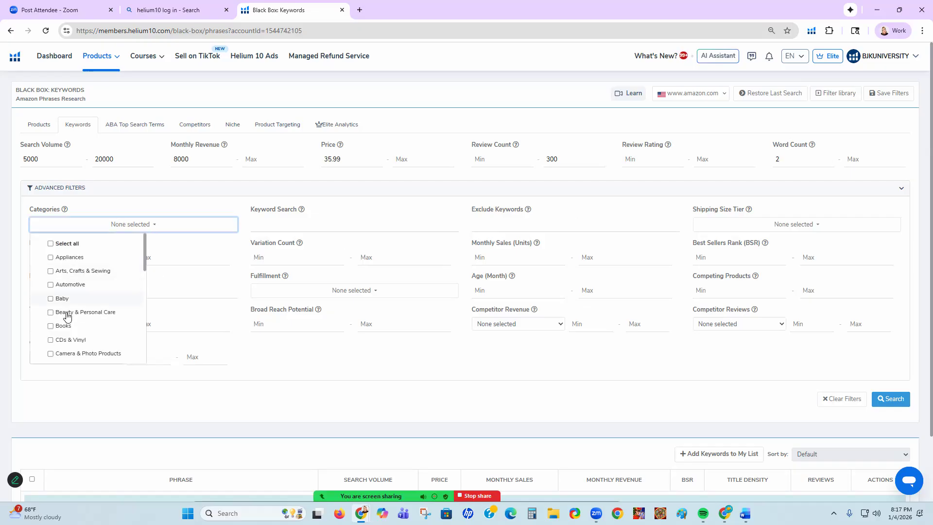
scroll(60, 334, down, 2)
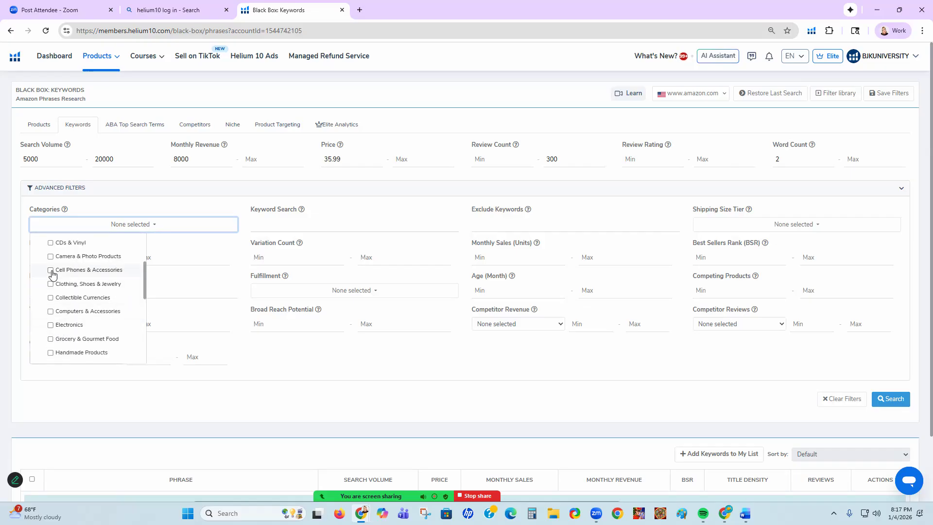
scroll(46, 355, down, 1)
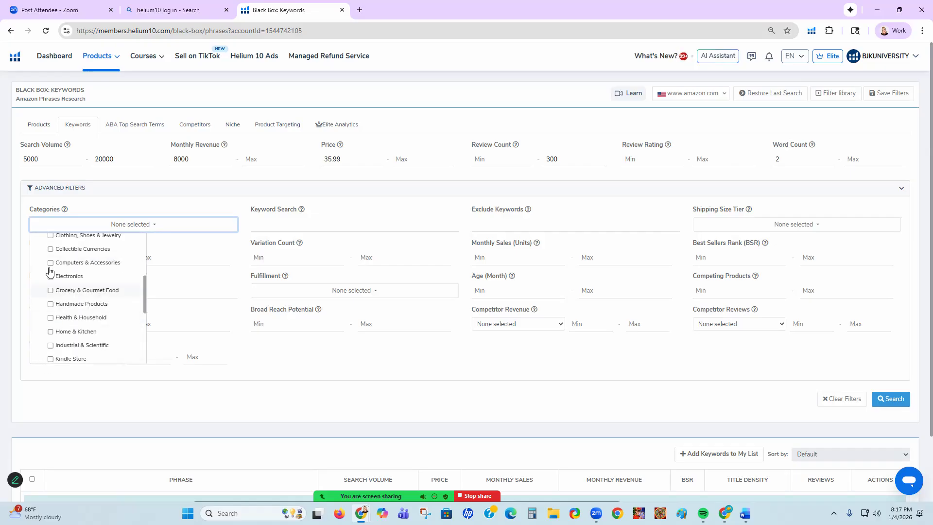
click(49, 319)
click(49, 332)
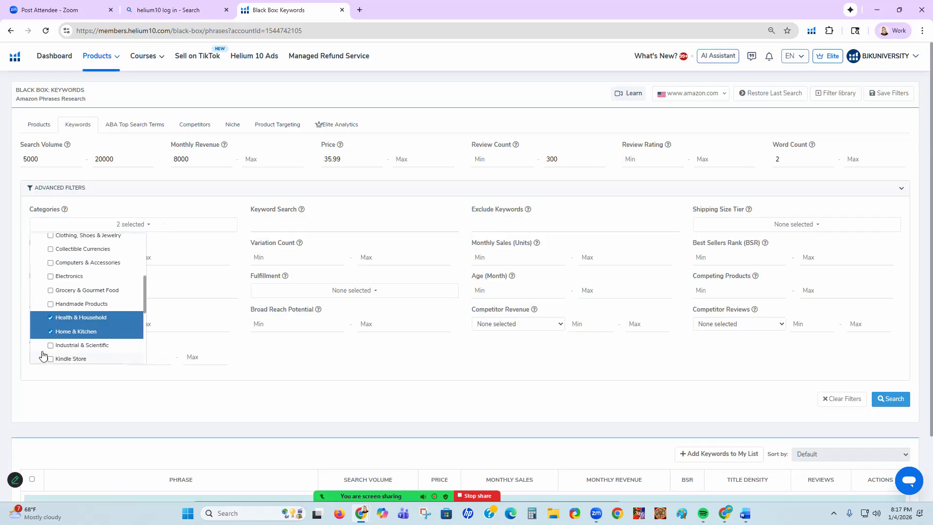
scroll(42, 356, down, 2)
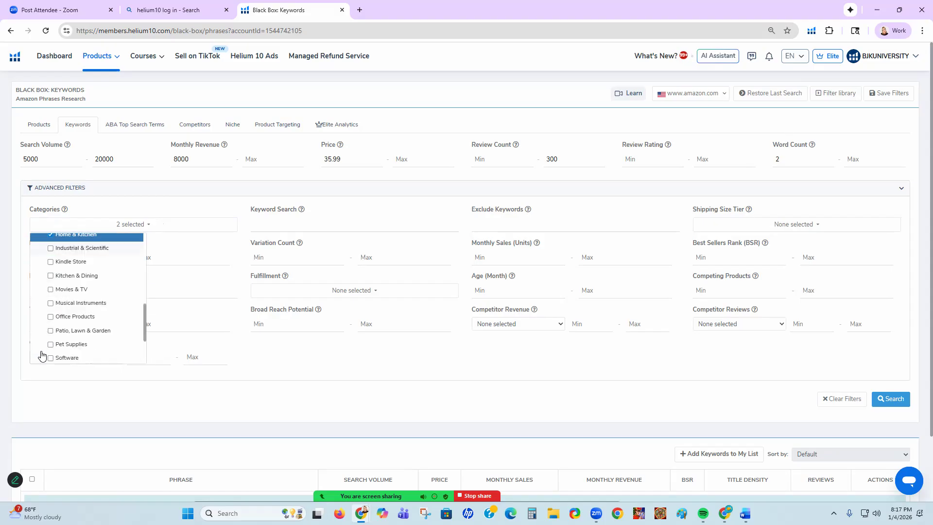
click(51, 276)
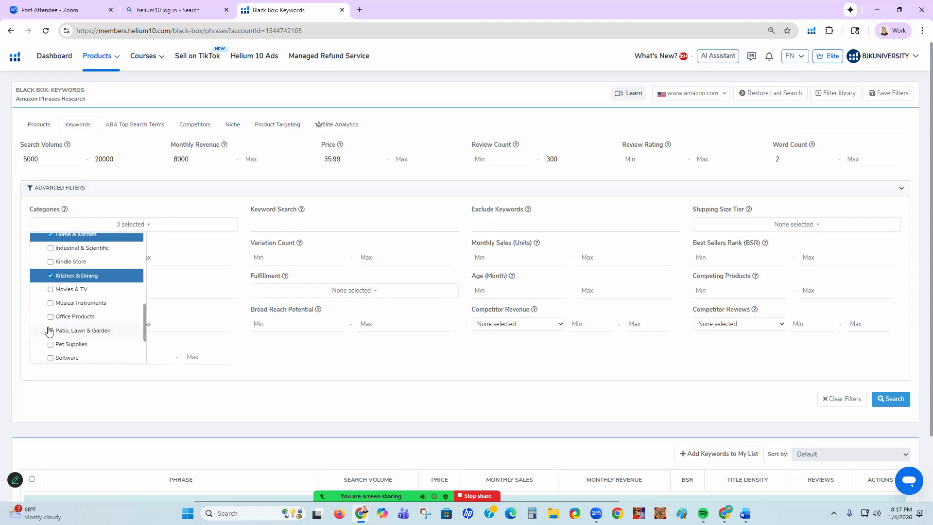
click(50, 330)
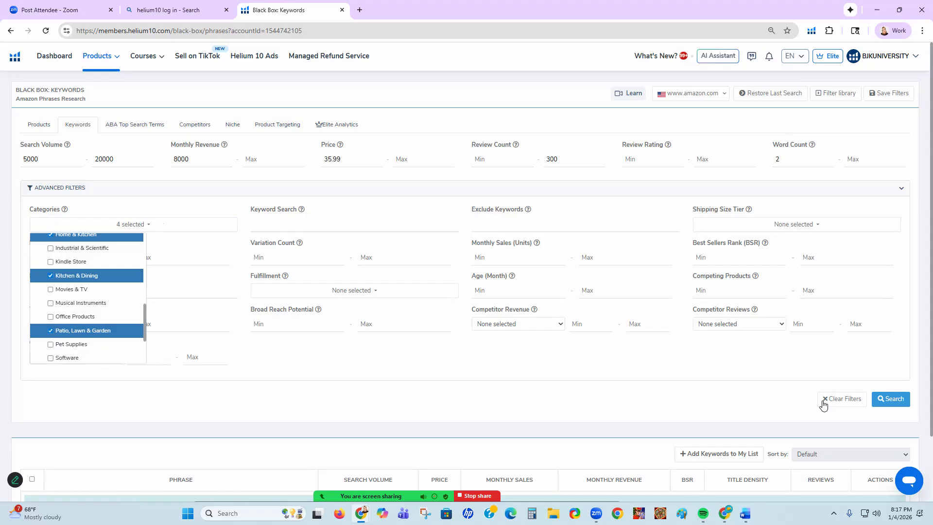
click(885, 399)
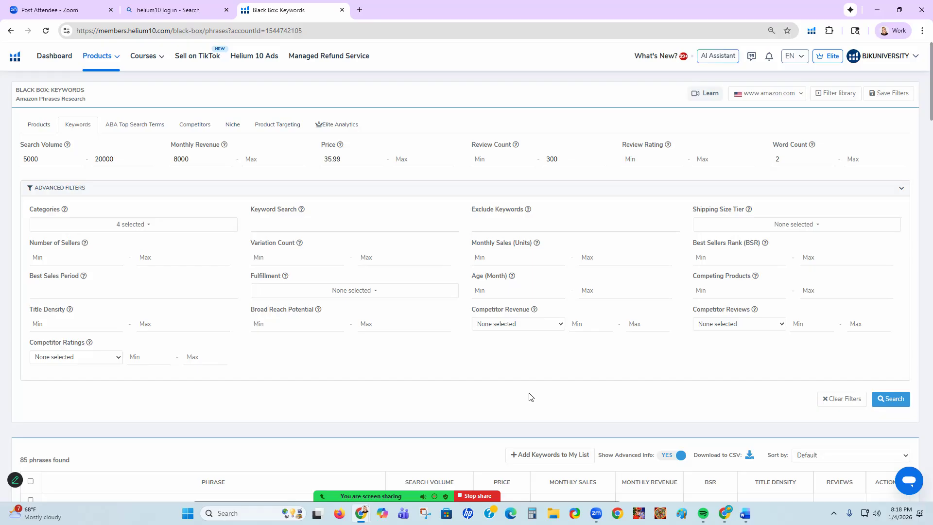
- Set the minimum monthly sales to 8000 units and the maximum variation count to 1, and search again
click(481, 258)
text(8000)
text(2)
click(888, 398)
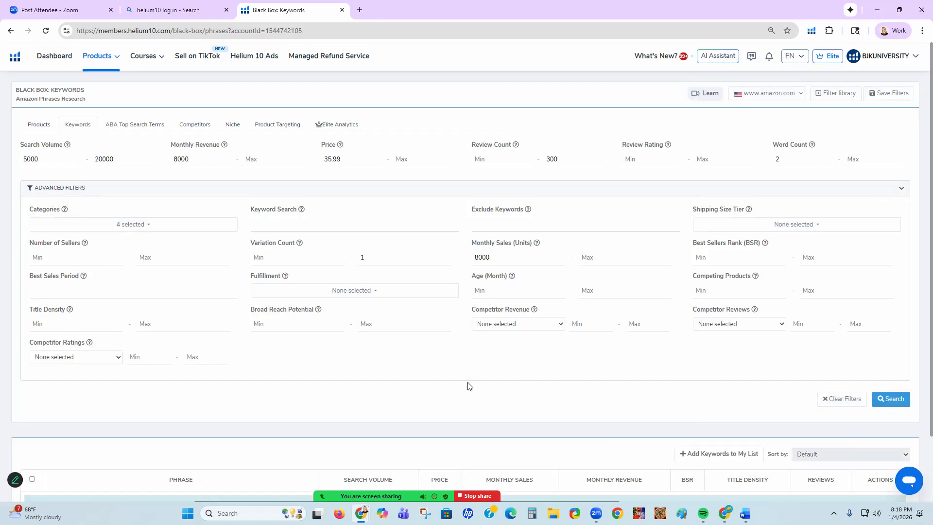
- Clear the minimum monthly sales filter and rerun the keyword search
click(485, 225)
scroll(406, 371, down, 2)
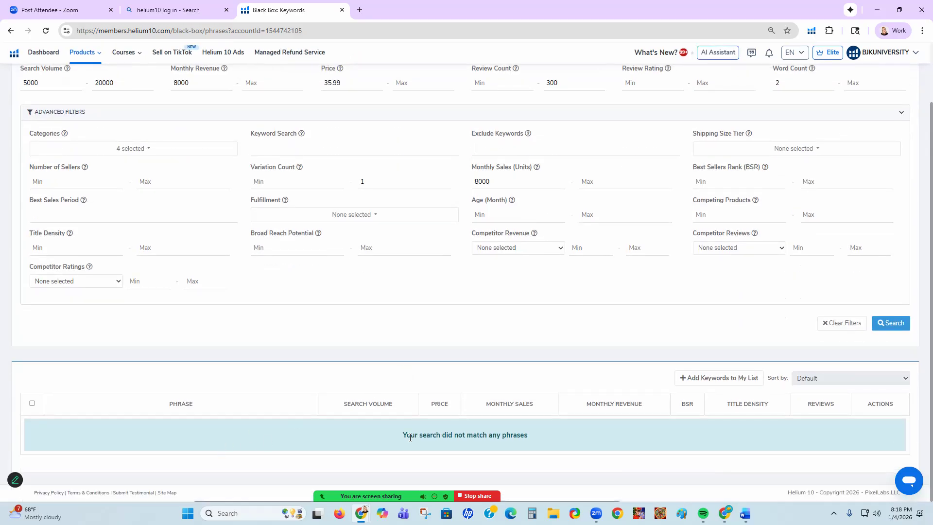
scroll(410, 436, up, 2)
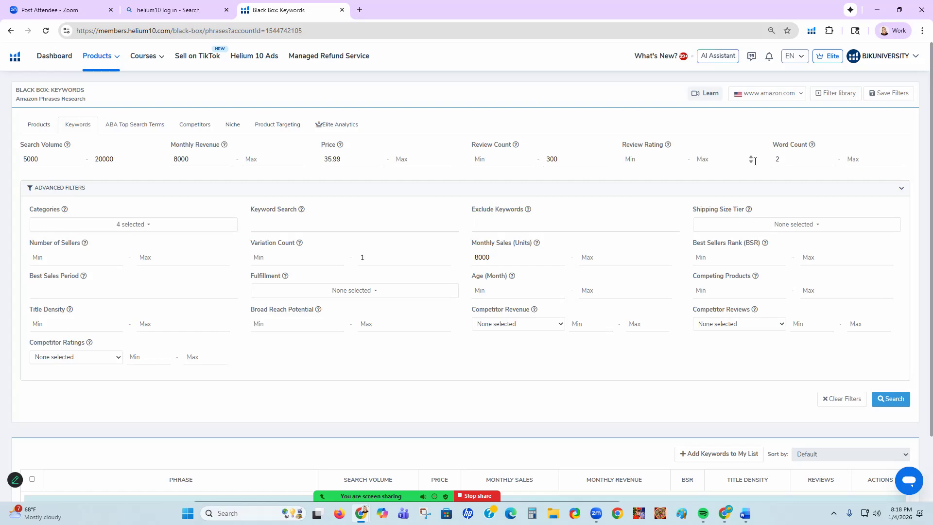
drag(499, 257, 420, 258)
key(BackSpace)
click(891, 398)
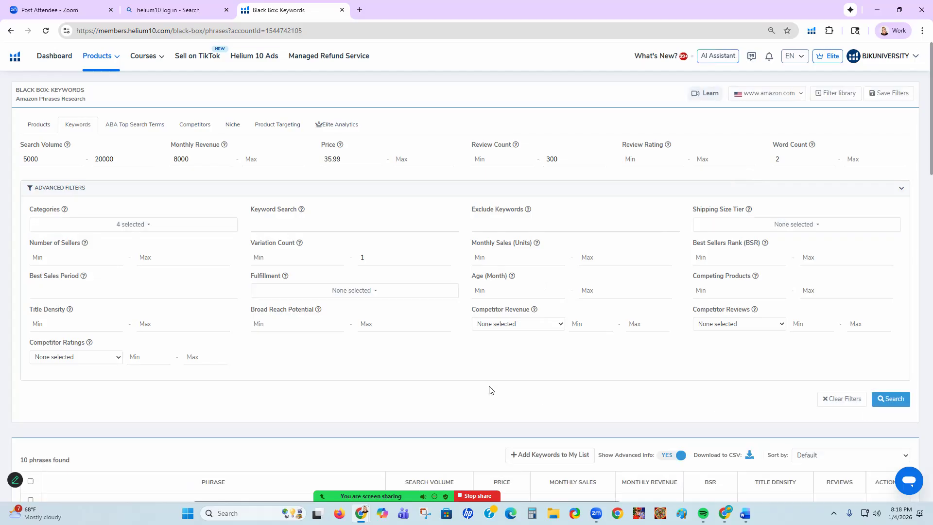
- Examine the found phrases for their search volume, price, monthly sales, revenue, reviews and competing products
scroll(488, 391, down, 4)
scroll(489, 389, down, 4)
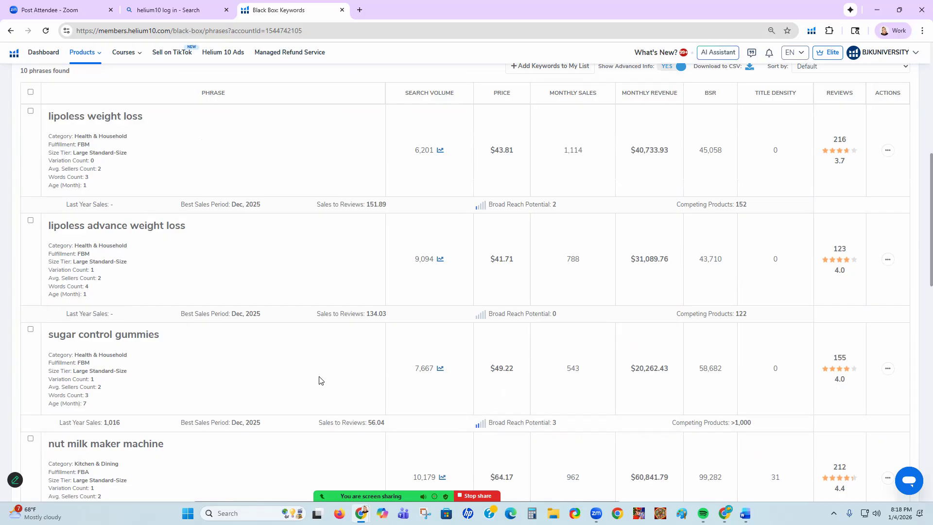
scroll(319, 379, down, 3)
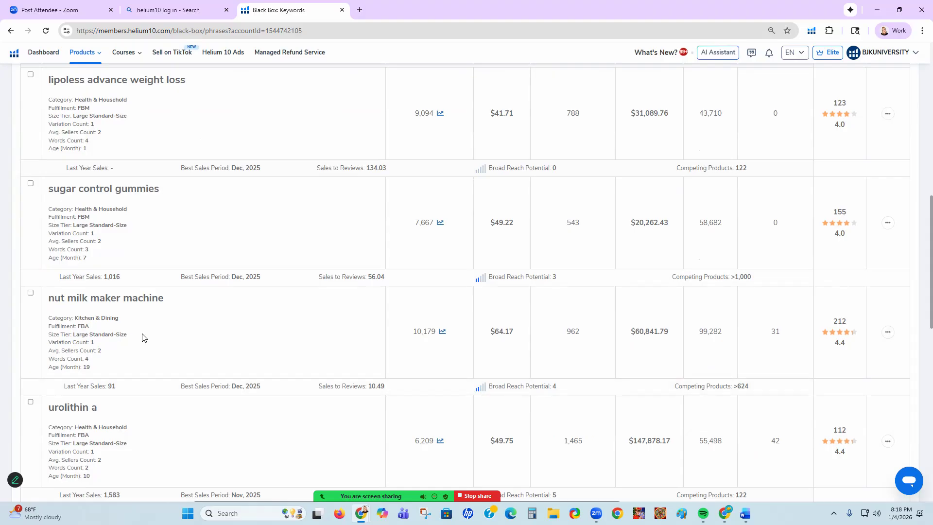
scroll(149, 335, down, 1)
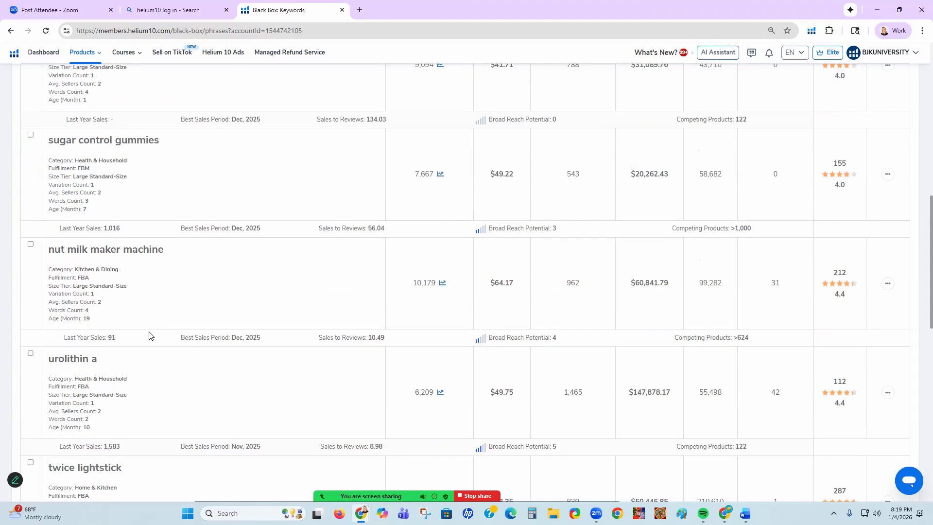
scroll(150, 335, down, 5)
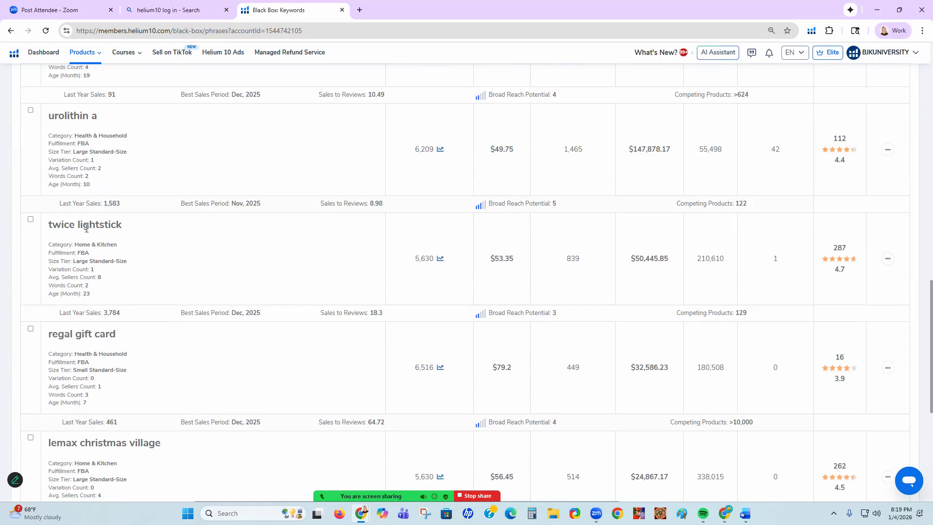
scroll(235, 294, down, 6)
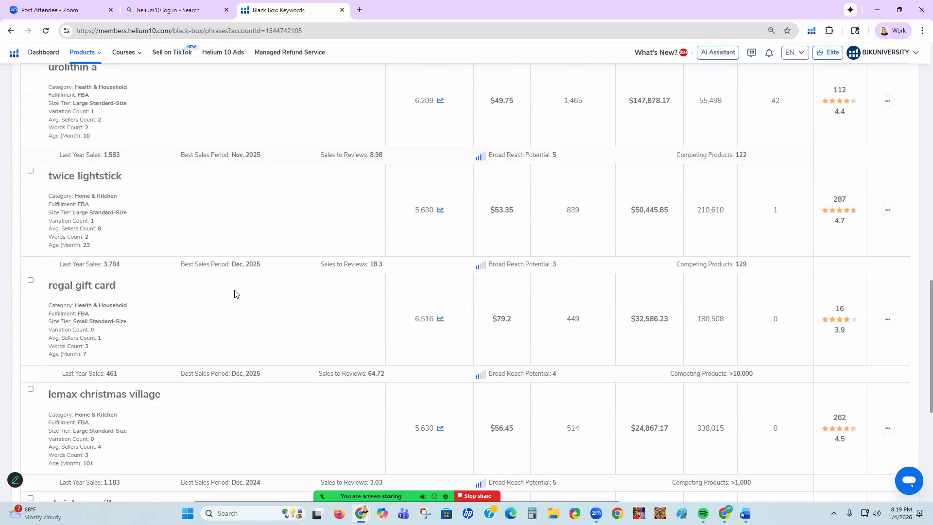
scroll(235, 294, down, 1)
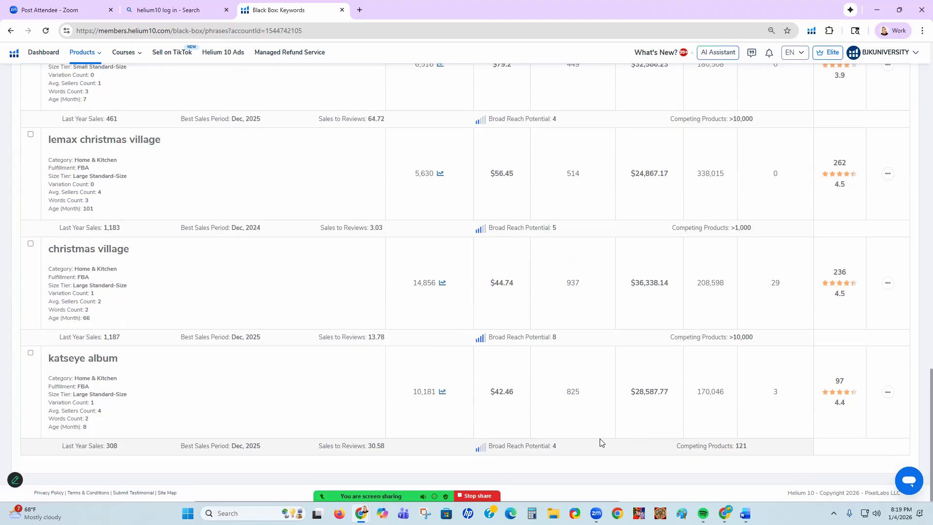
scroll(599, 388, up, 2)
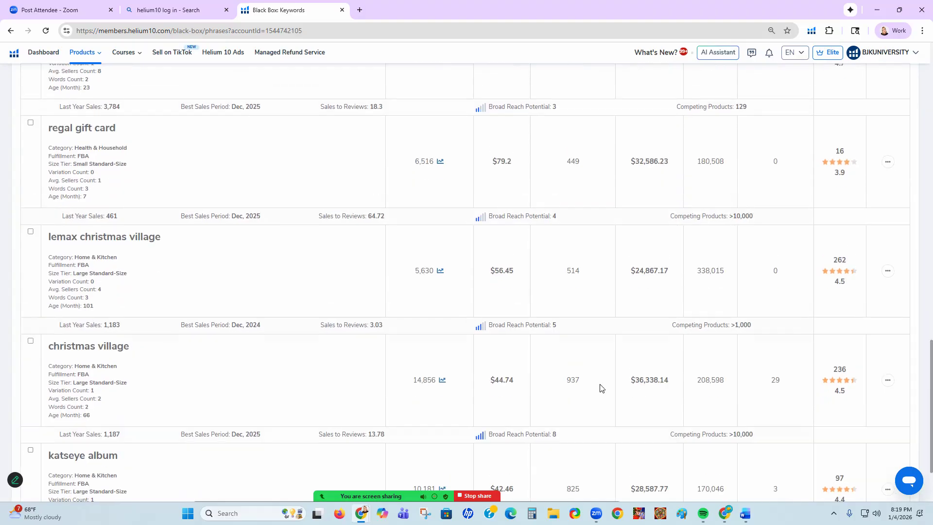
scroll(599, 388, down, 2)
scroll(600, 388, up, 20)
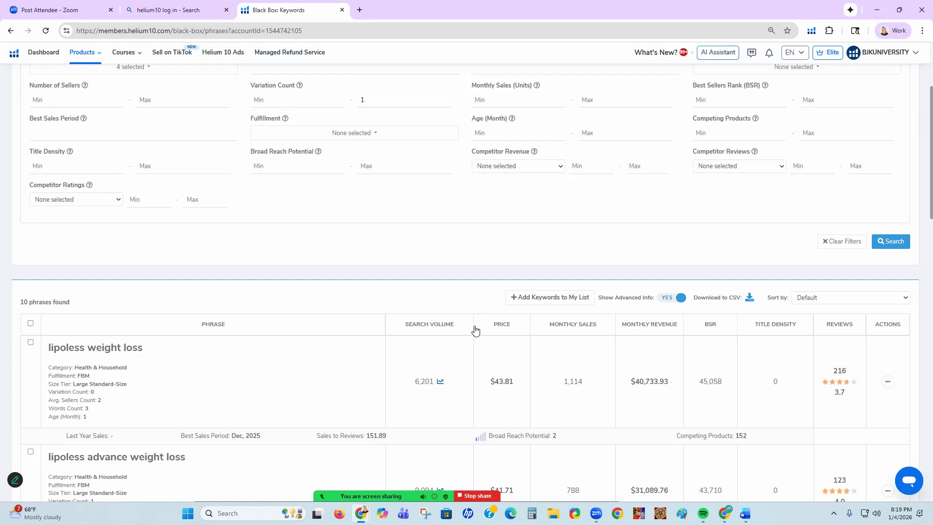
- Open the Amazon search results for the phrase "nut milk maker machine" from its row in the keyword list
scroll(475, 330, down, 8)
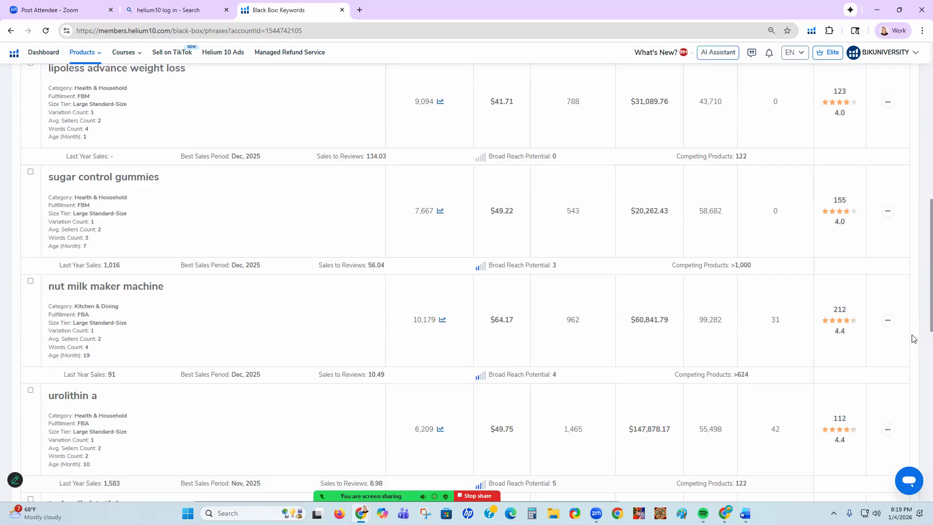
click(888, 322)
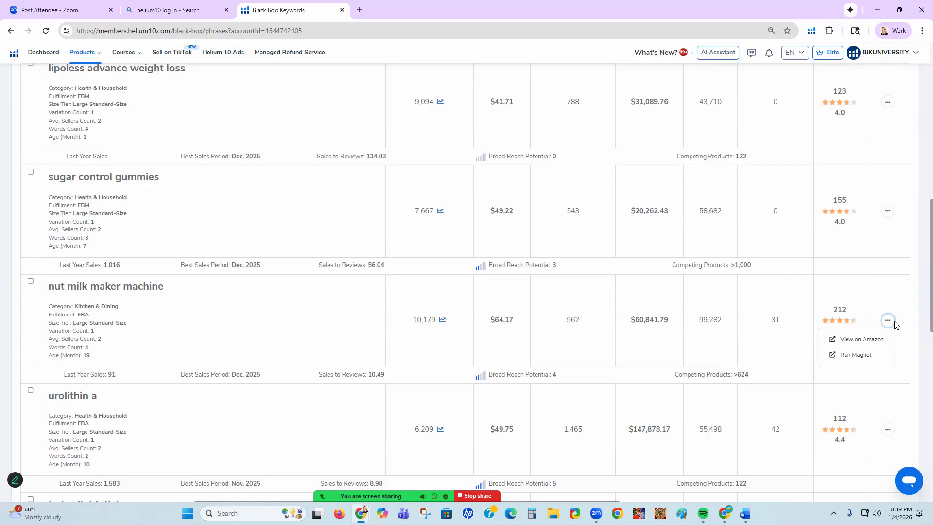
click(866, 339)
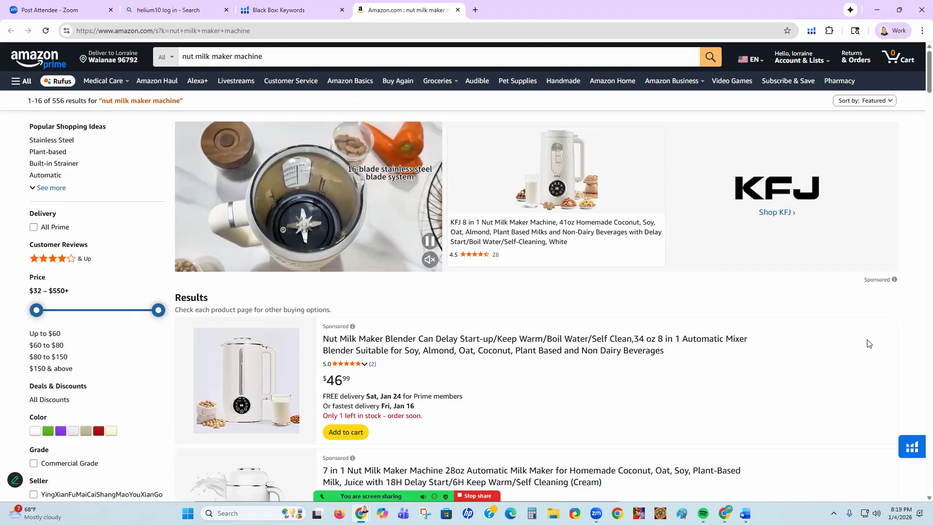
- Run the Xray product research on the "nut milk maker machine" search results, dismiss the feedback prompt and highlight the search volume
scroll(606, 354, down, 1)
scroll(606, 354, down, 12)
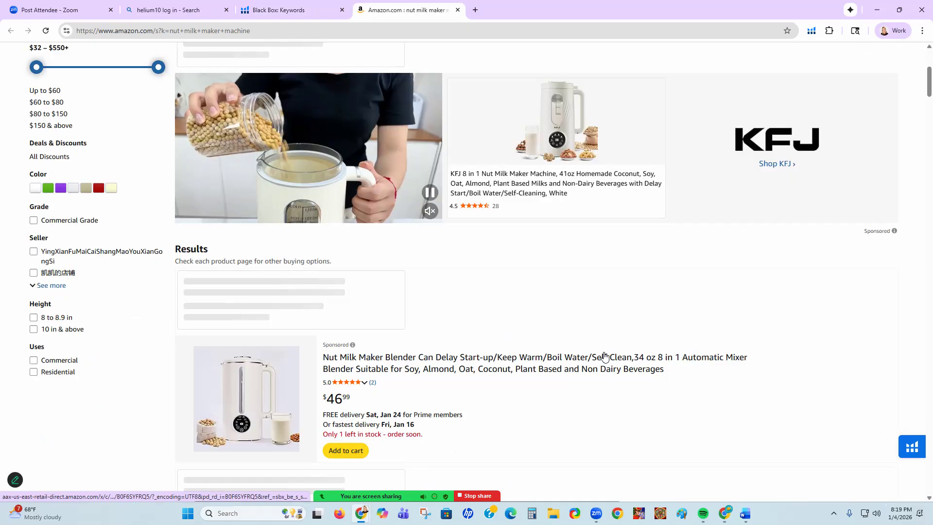
scroll(606, 354, down, 8)
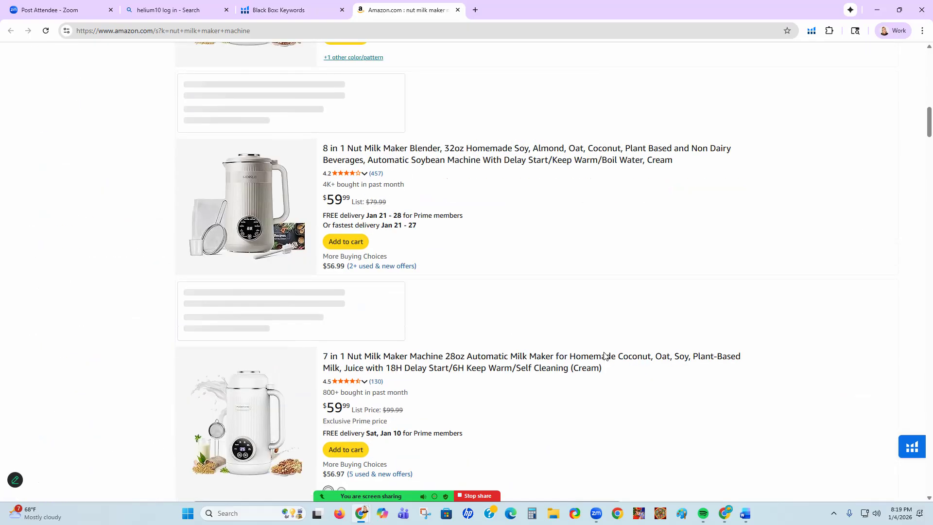
scroll(602, 318, up, 10)
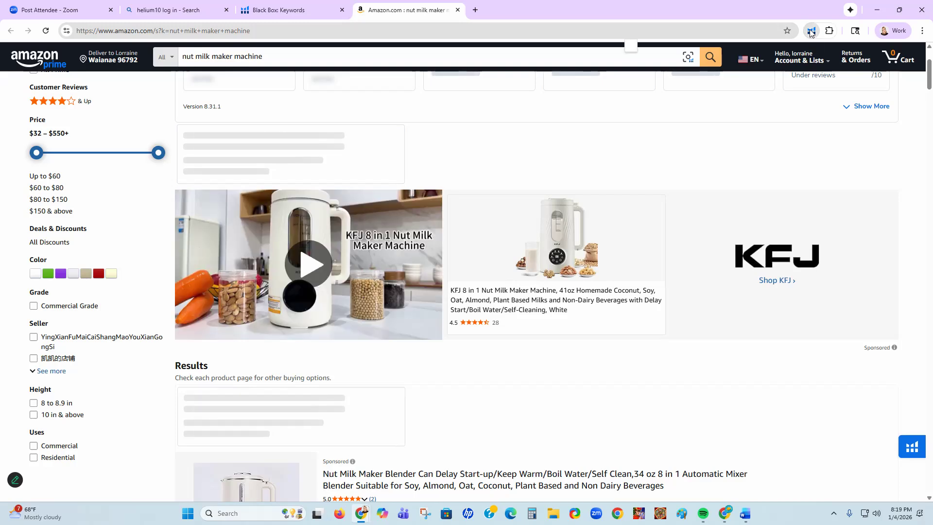
click(809, 30)
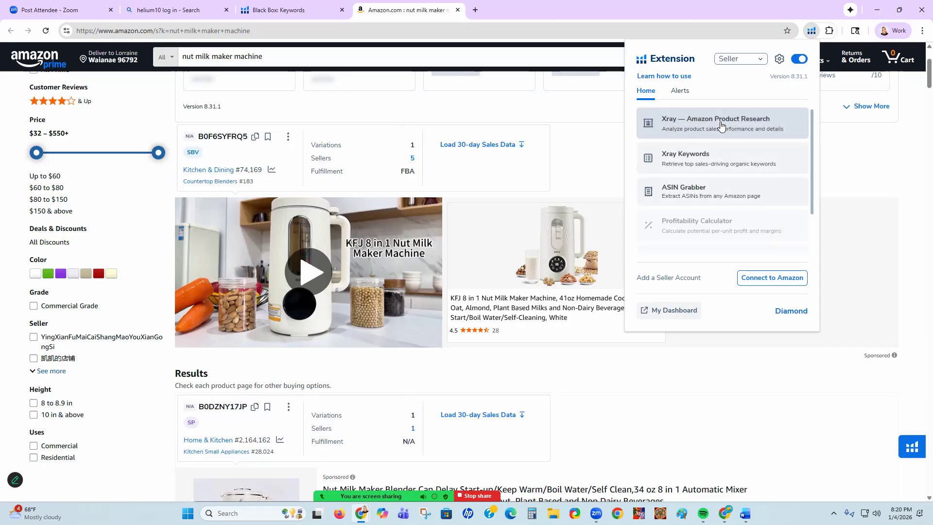
click(767, 120)
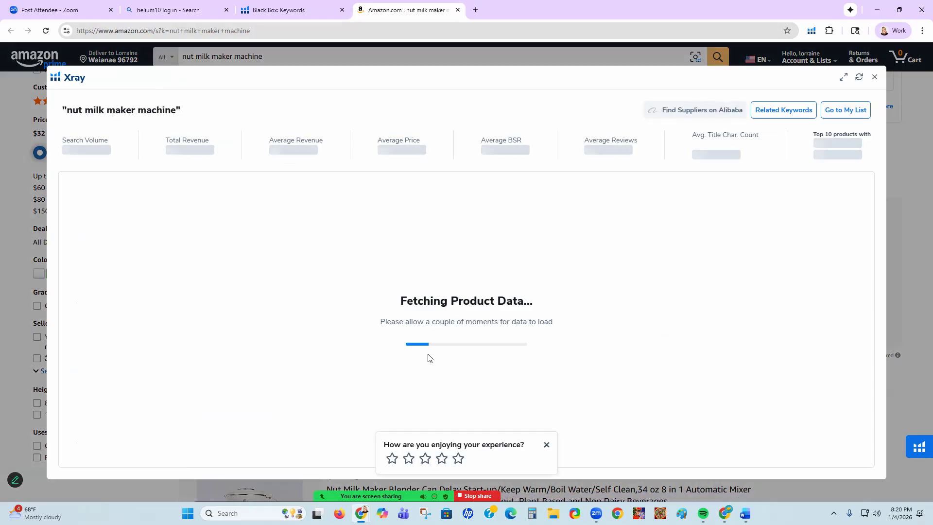
click(546, 444)
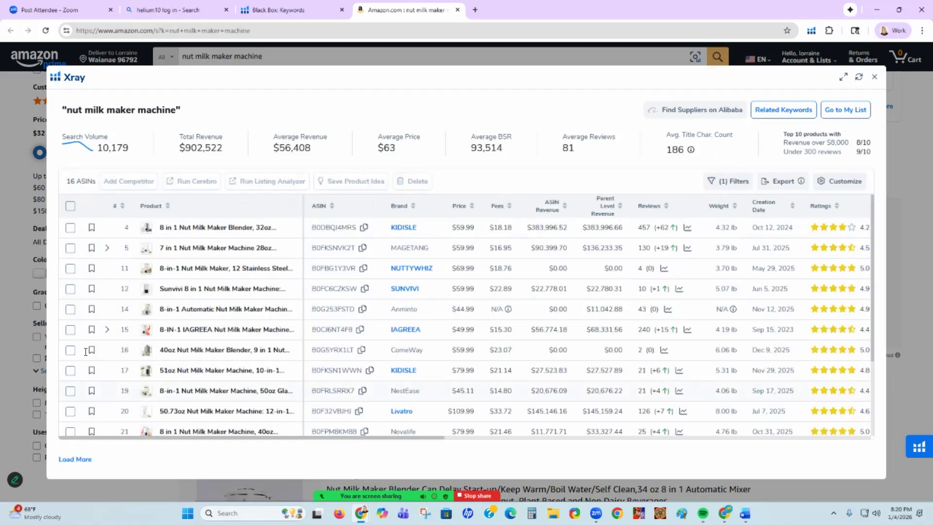
drag(97, 148, 144, 148)
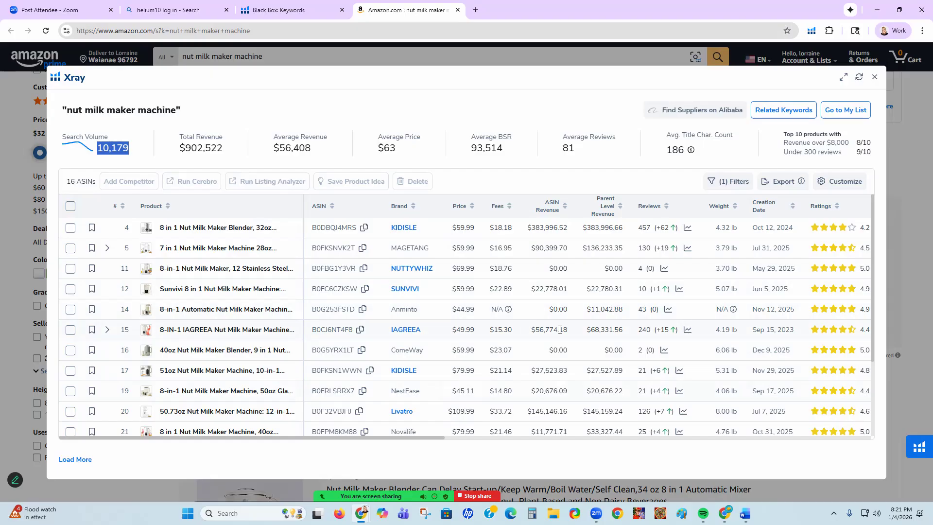
- Remove the Anminto, NUTTYWHIZ and ComeWay listings with zero ASIN revenue from the Xray results
mouse_move(561, 310)
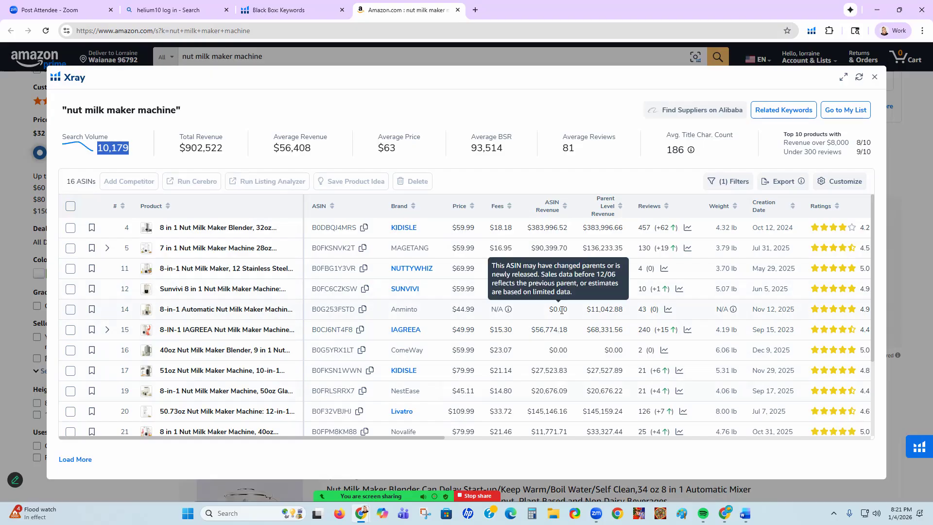
click(71, 309)
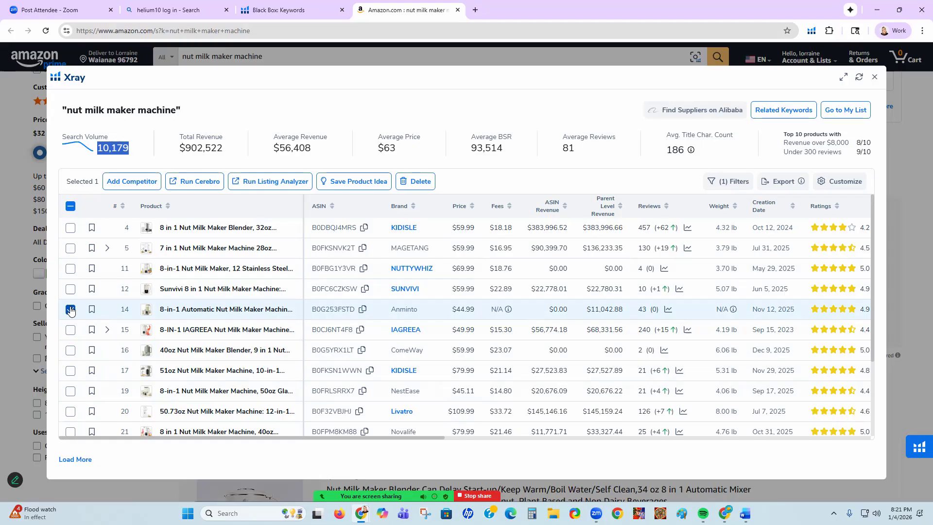
click(70, 268)
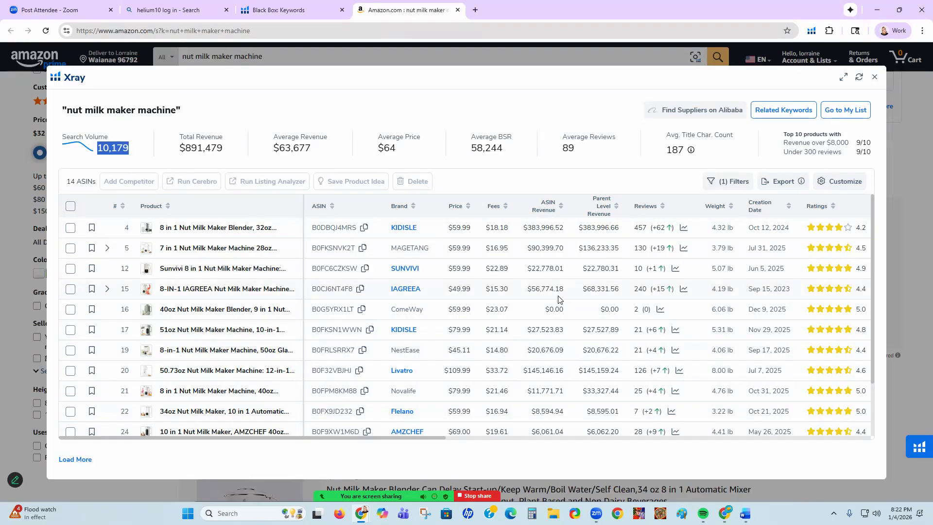
mouse_move(556, 304)
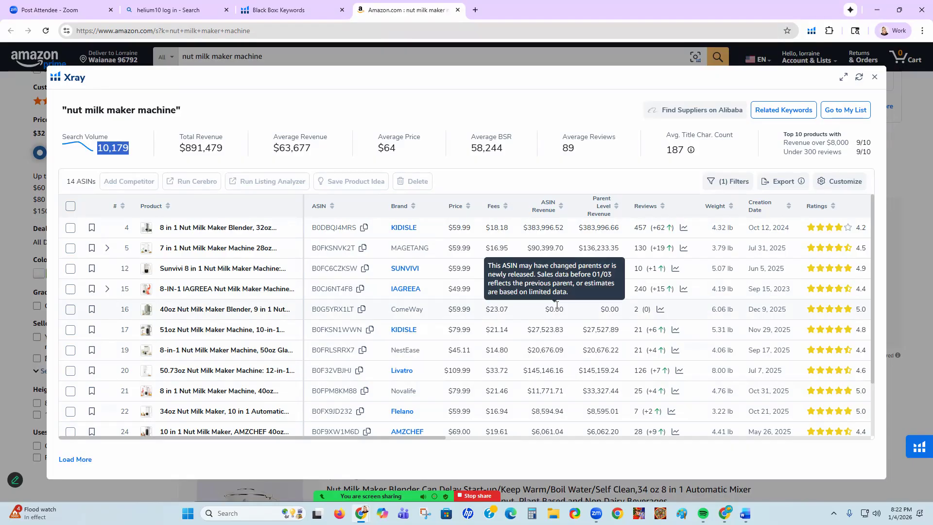
click(71, 309)
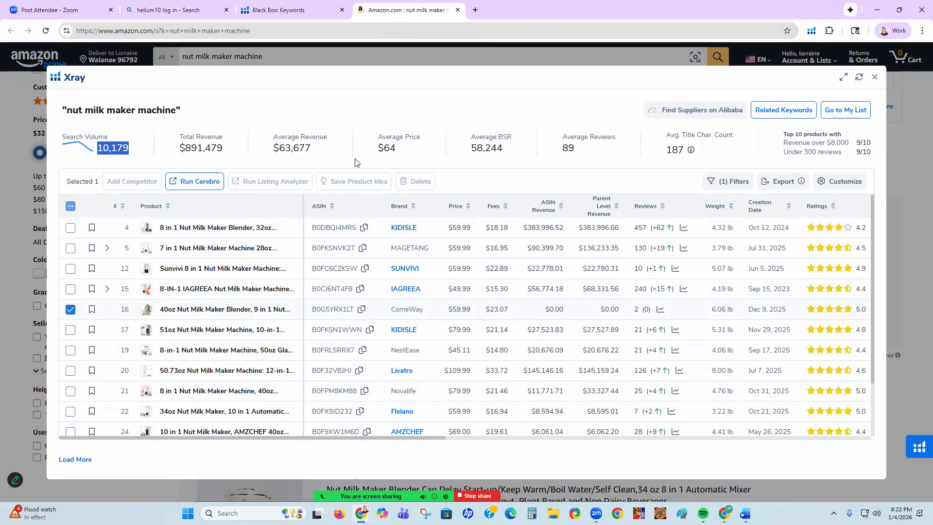
click(413, 182)
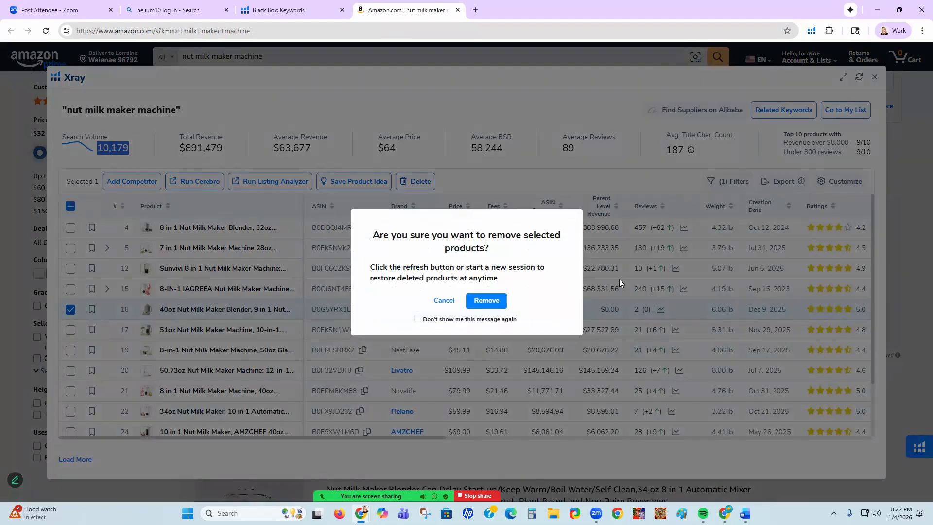
click(496, 300)
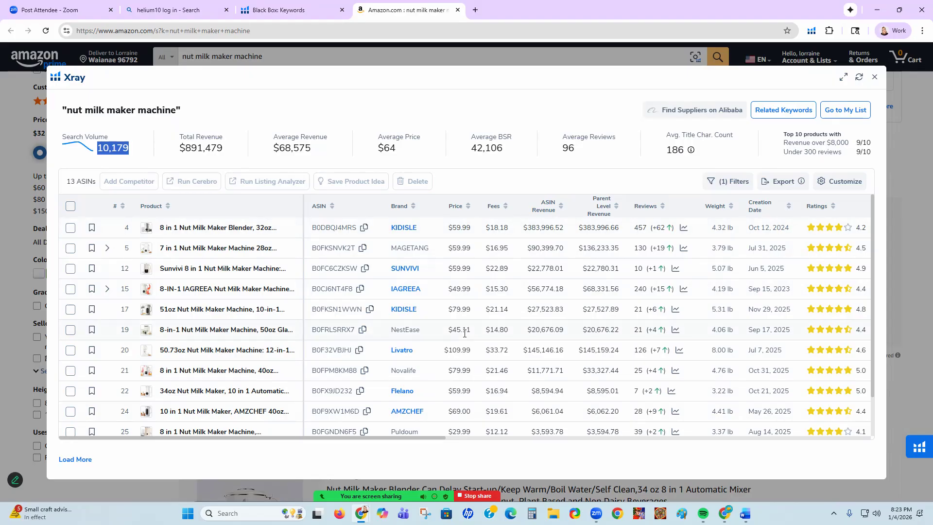
- Review the keyword's search volume history over 1 year and all time, and close the chart
click(75, 148)
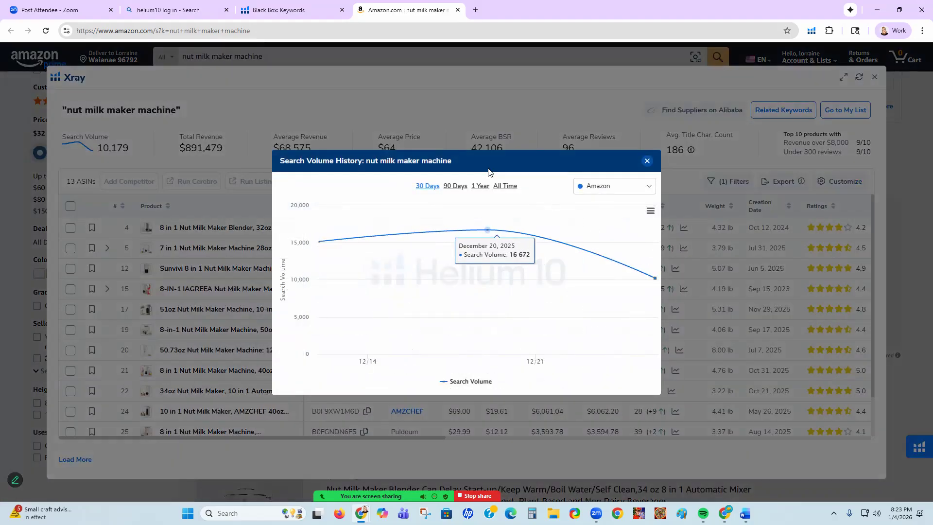
click(478, 186)
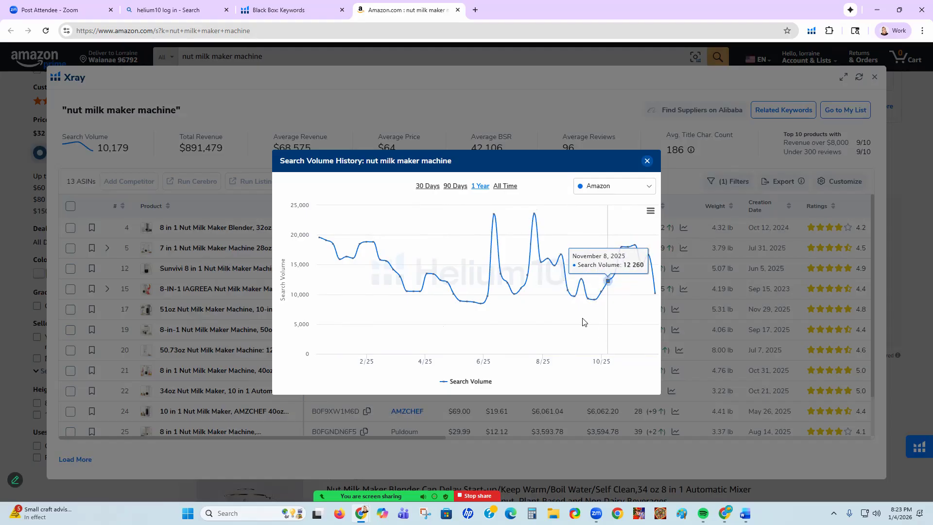
click(506, 187)
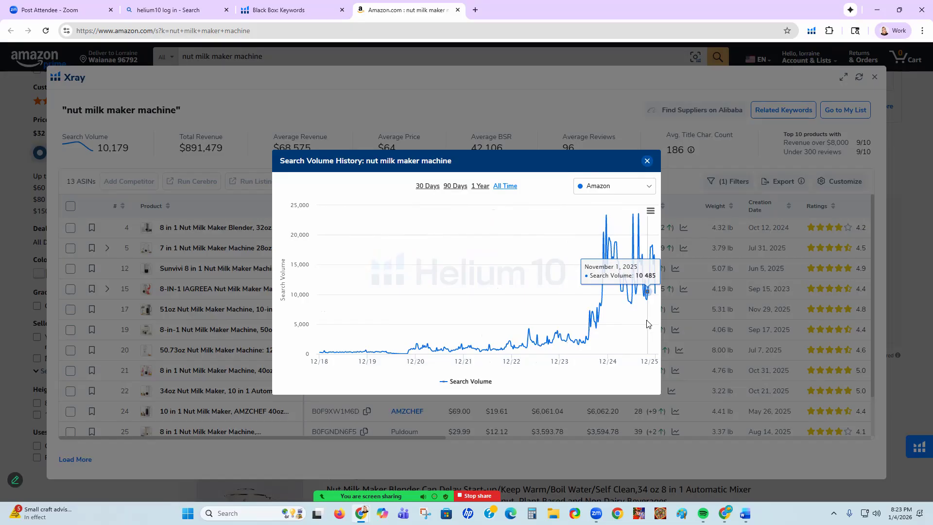
click(646, 162)
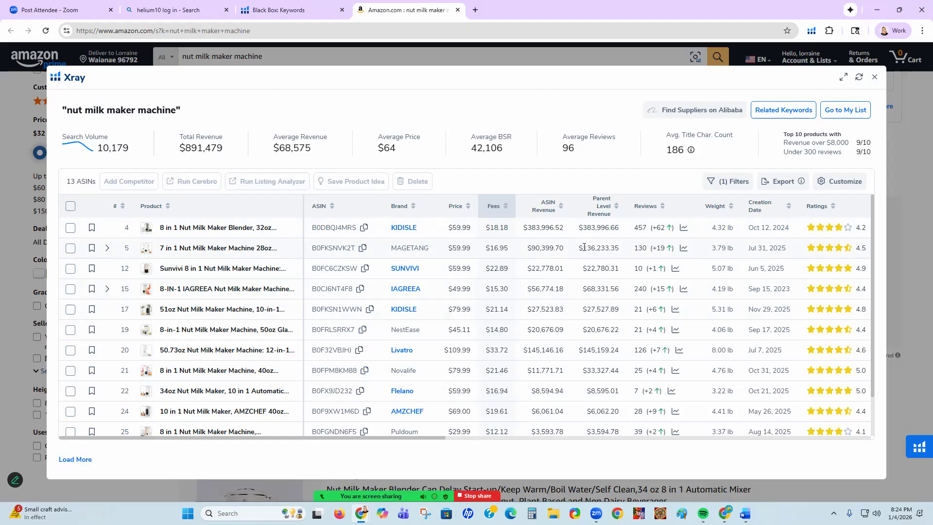
- Inspect the variations of the MAGETANG 7 in 1 nut milk maker, preview the competing products' images, and collapse the variations
click(107, 248)
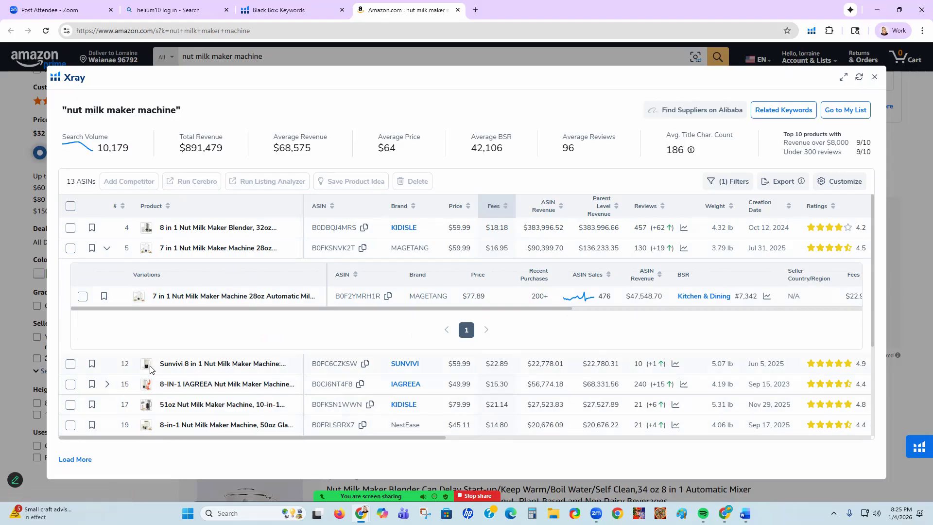
mouse_move(147, 366)
mouse_move(146, 385)
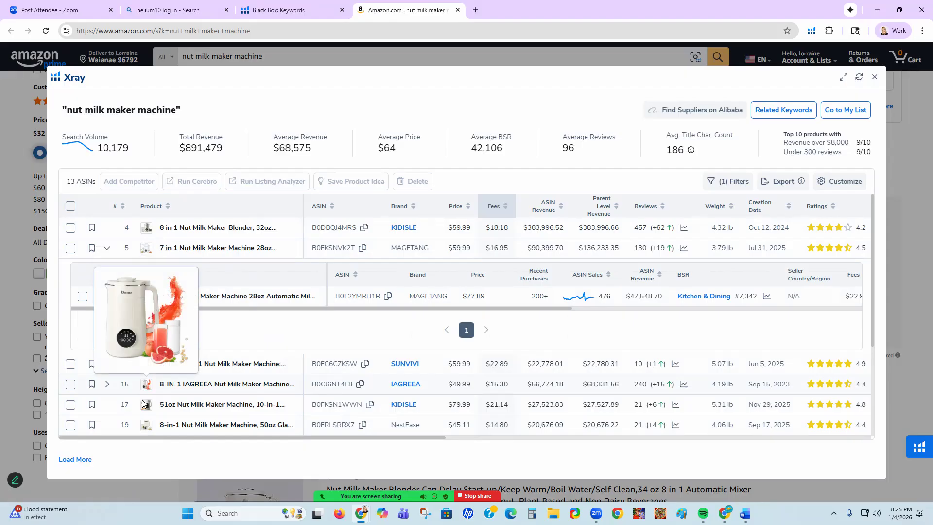
mouse_move(143, 412)
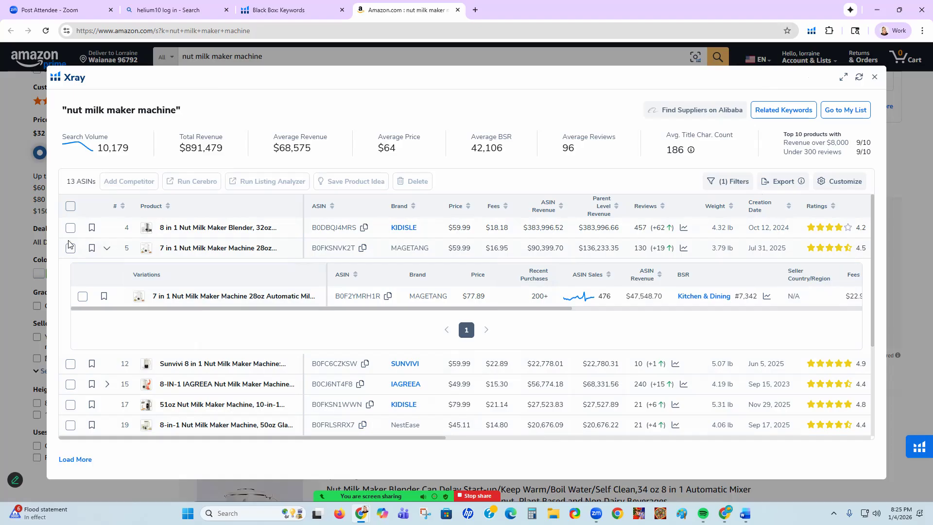
click(108, 249)
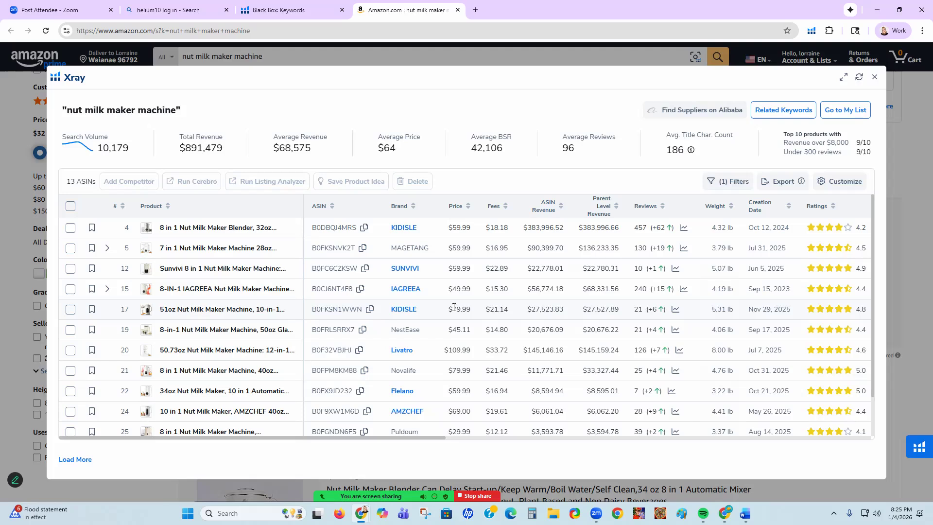
- Close the Xray results and stop the screen sharing
click(874, 78)
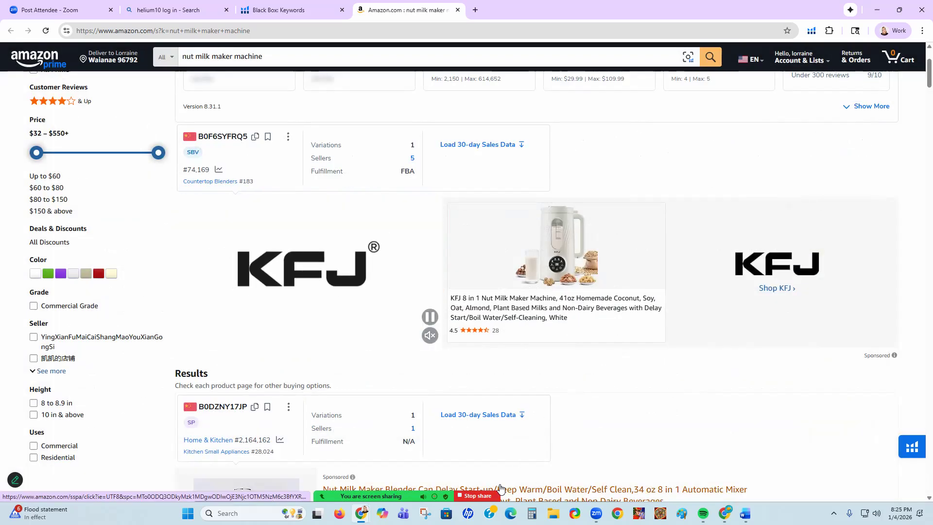
click(472, 496)
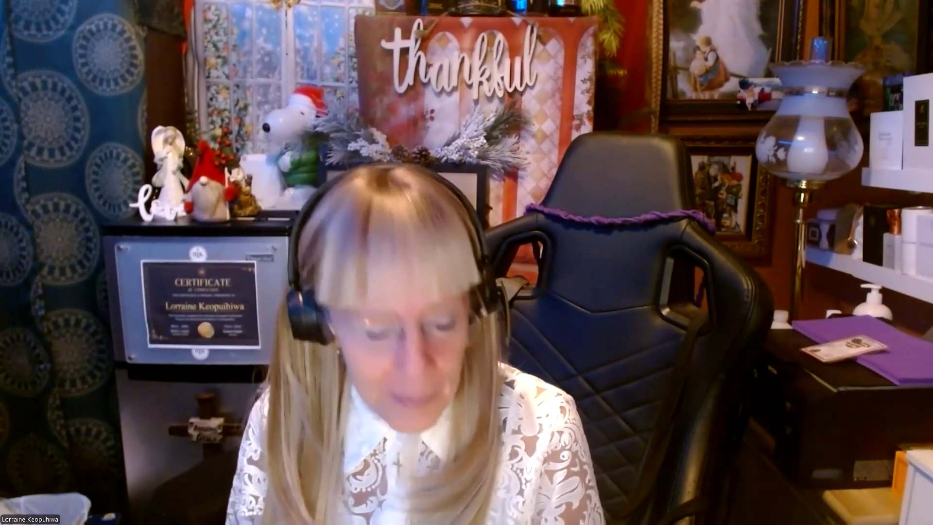